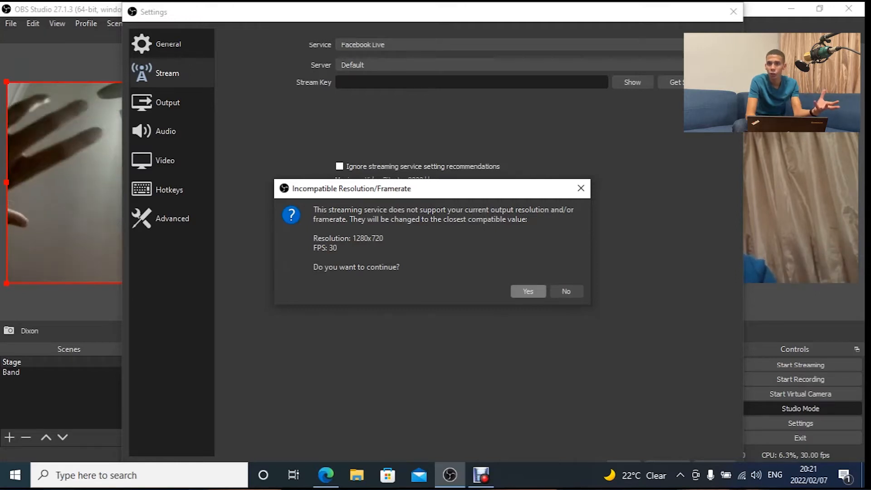
Accept changing the output to 1280x720 at 30 FPS for the Facebook Live service
{"action": "left_click", "coordinate": [528, 291]}
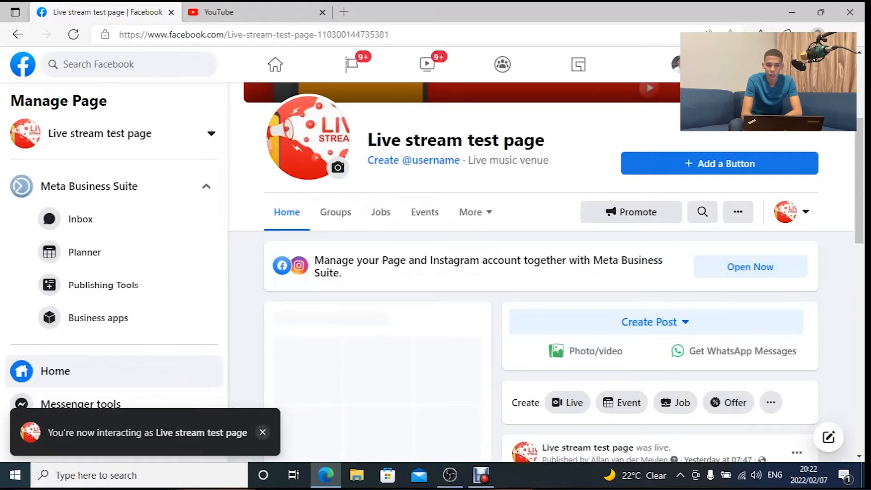
Switch to Facebook in the browser and start a live video for Live stream test page using the Go live option
{"action": "left_click", "coordinate": [567, 402]}
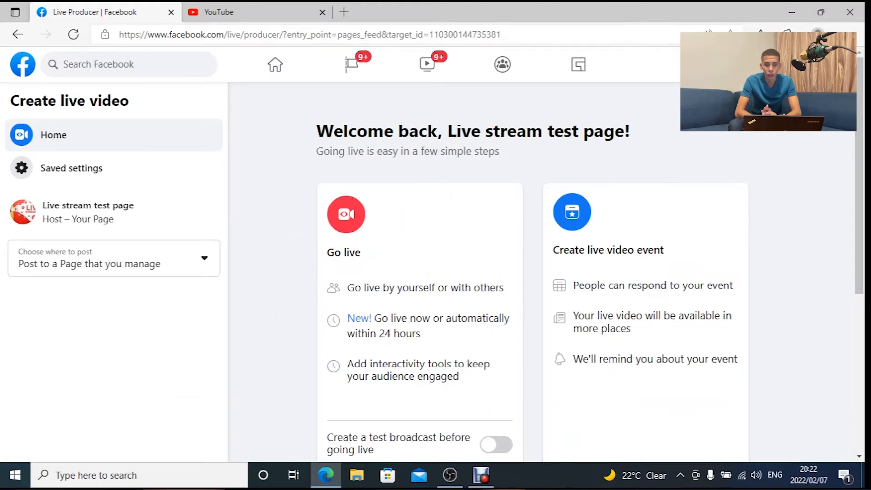
{"action": "scroll", "coordinate": [534, 273], "scroll_direction": "down", "scroll_amount": 5}
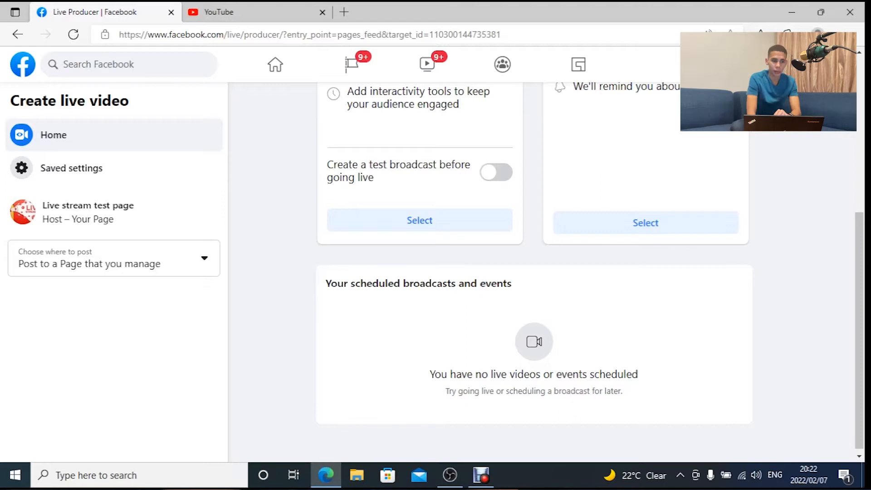
{"action": "scroll", "coordinate": [420, 240], "scroll_direction": "up", "scroll_amount": 5}
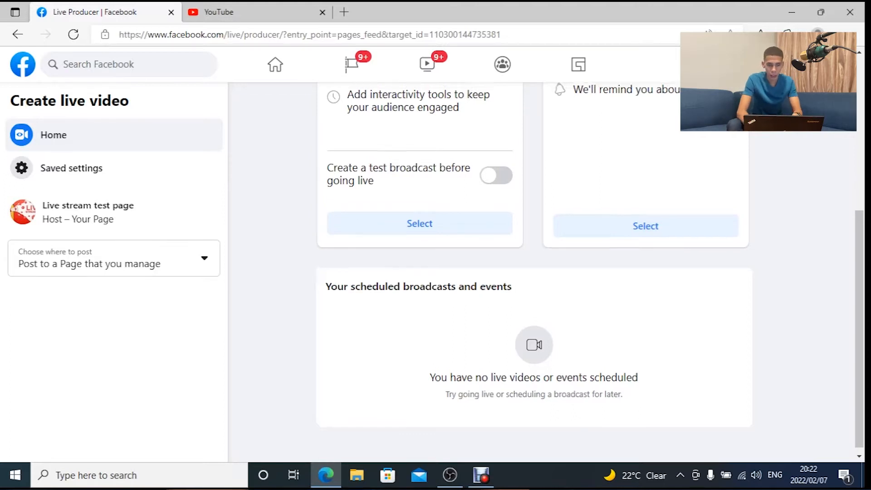
{"action": "scroll", "coordinate": [420, 241], "scroll_direction": "down", "scroll_amount": 5}
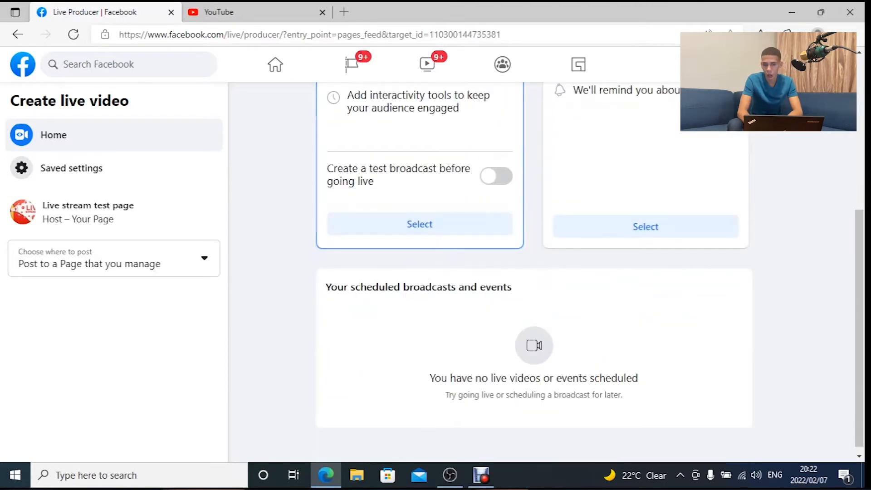
{"action": "left_click", "coordinate": [420, 224]}
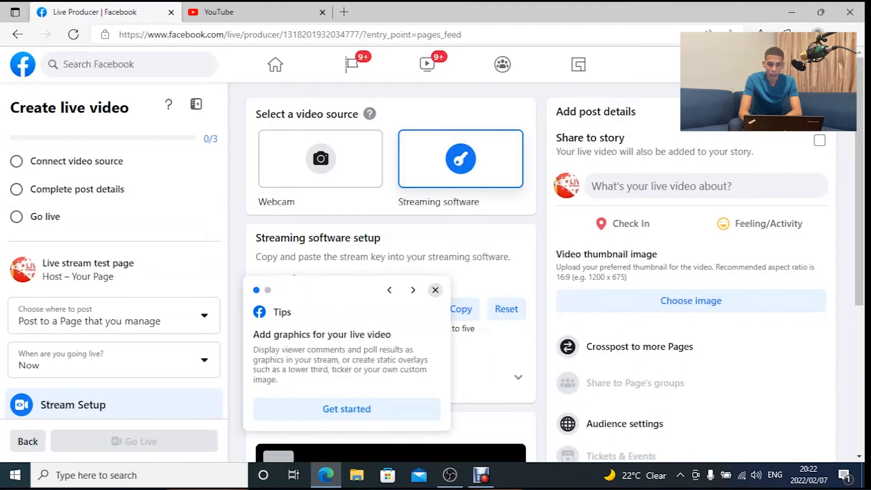
Dismiss the tips covering the streaming software setup and copy the stream key
{"action": "left_click", "coordinate": [435, 290]}
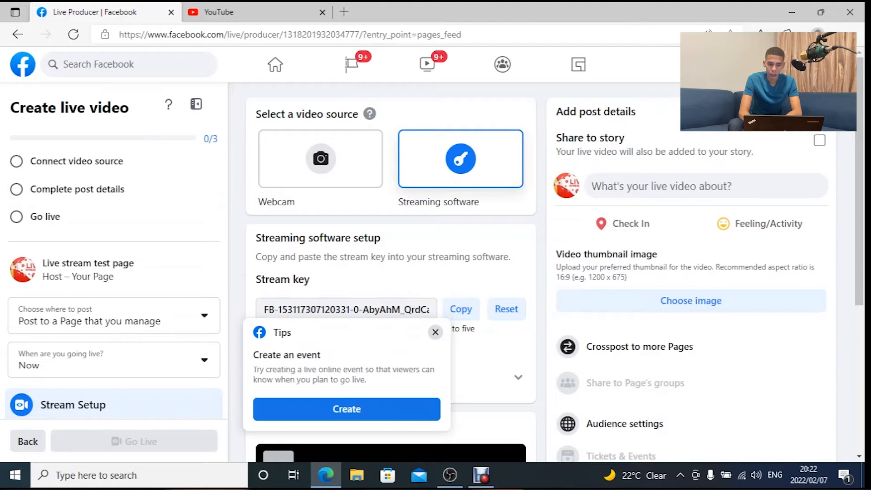
{"action": "left_click", "coordinate": [435, 332]}
{"action": "scroll", "coordinate": [391, 291], "scroll_direction": "down", "scroll_amount": 3}
{"action": "scroll", "coordinate": [391, 290], "scroll_direction": "up", "scroll_amount": 3}
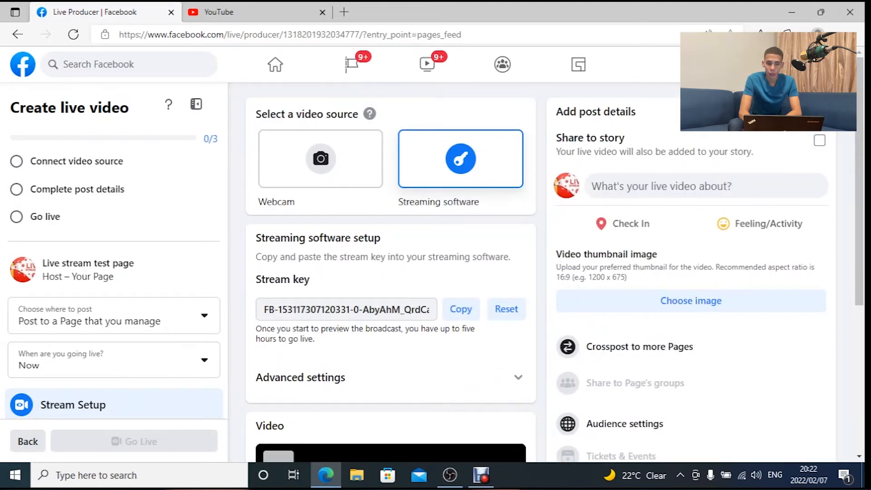
{"action": "left_click", "coordinate": [460, 309]}
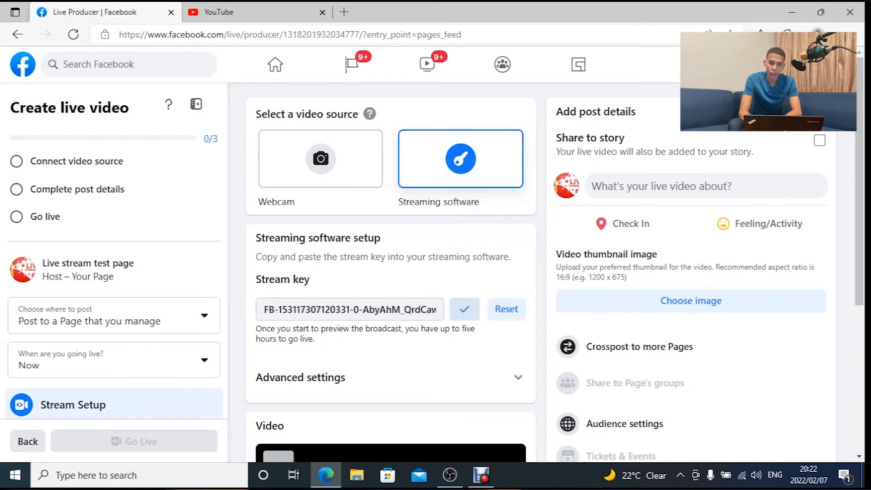
Expand the streaming software's advanced settings and review the persistent key, backup stream and server URL options
{"action": "scroll", "coordinate": [391, 272], "scroll_direction": "down", "scroll_amount": 3}
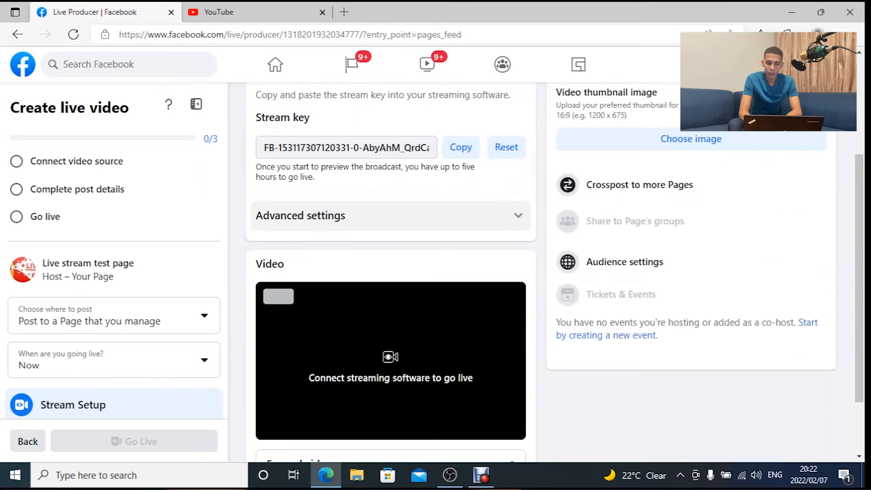
{"action": "left_click", "coordinate": [518, 215]}
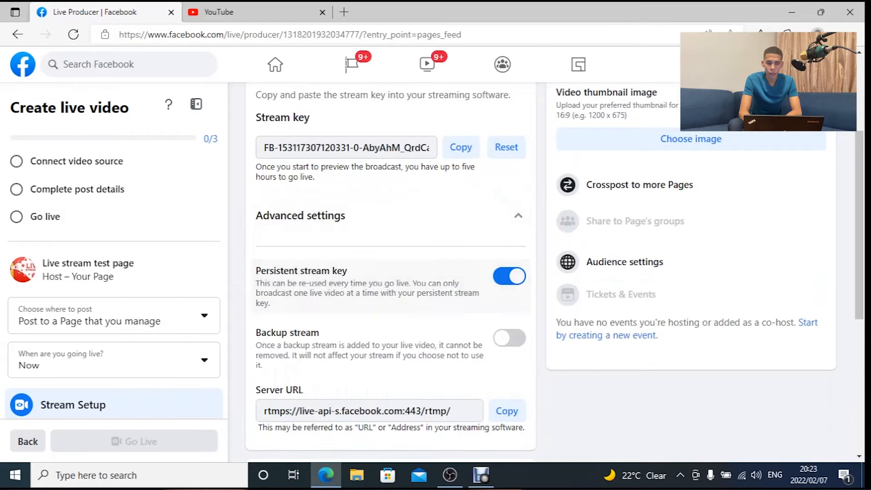
{"action": "scroll", "coordinate": [391, 272], "scroll_direction": "down", "scroll_amount": 5}
{"action": "scroll", "coordinate": [113, 272], "scroll_direction": "down", "scroll_amount": 3}
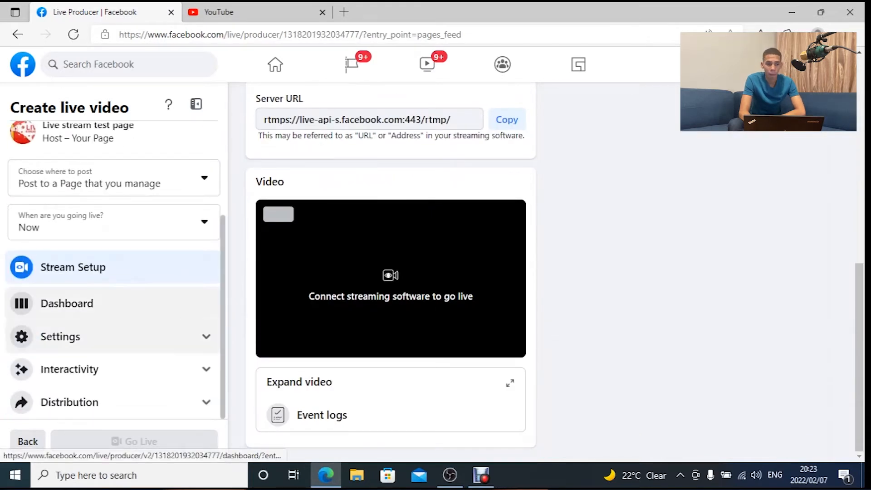
Turn off End live video if stream stops in the live video's stream settings
{"action": "left_click", "coordinate": [91, 336]}
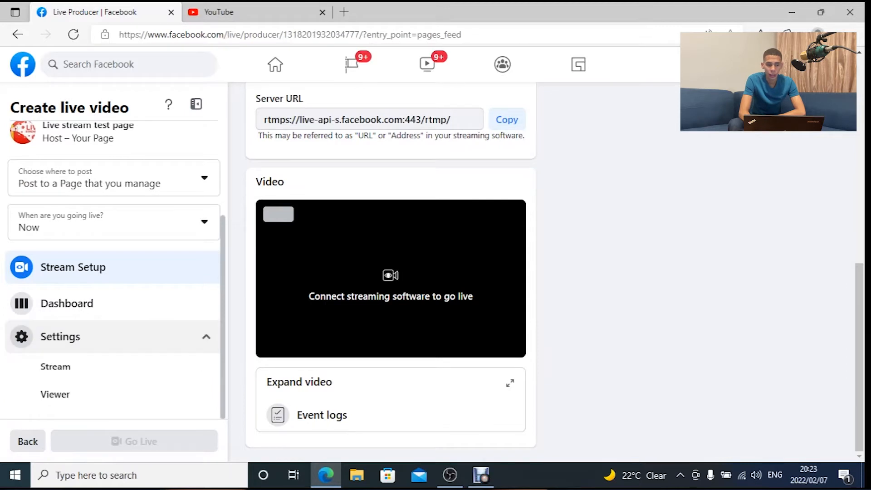
{"action": "scroll", "coordinate": [113, 272], "scroll_direction": "down", "scroll_amount": 3}
{"action": "left_click", "coordinate": [91, 255]}
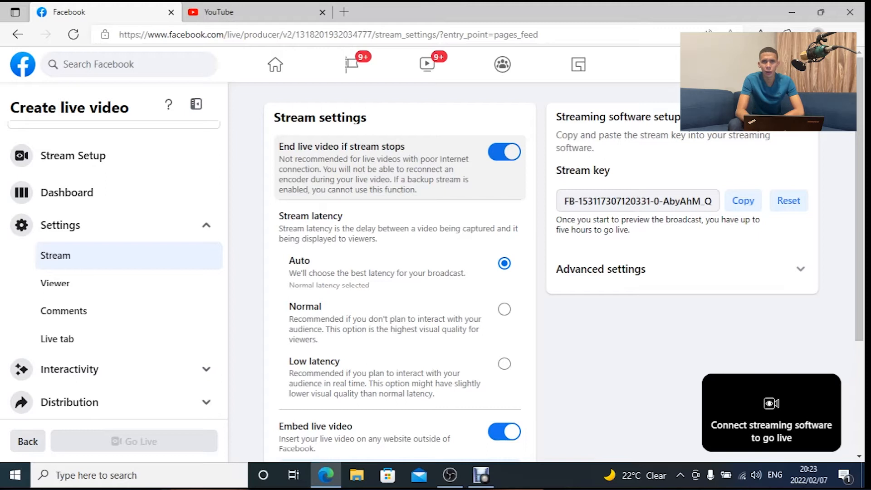
{"action": "left_click", "coordinate": [504, 152]}
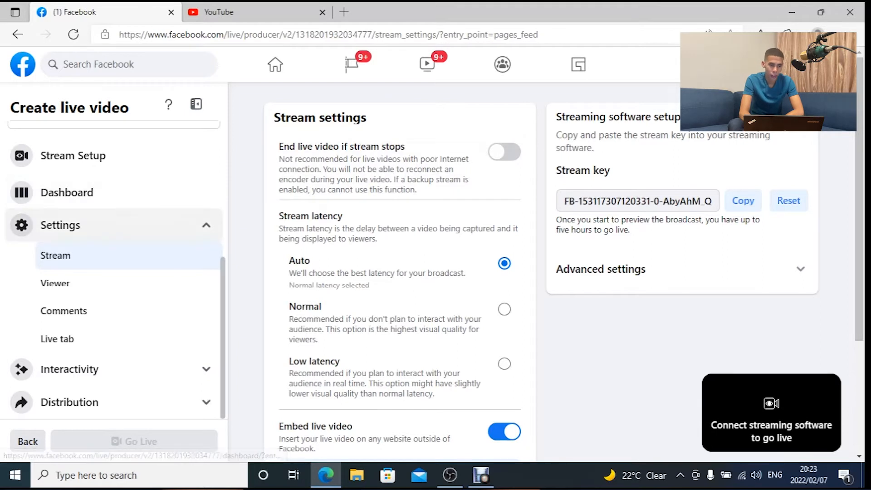
Return to Stream Setup and save the live video's post details with the title Test and the description Tes
{"action": "left_click", "coordinate": [112, 225]}
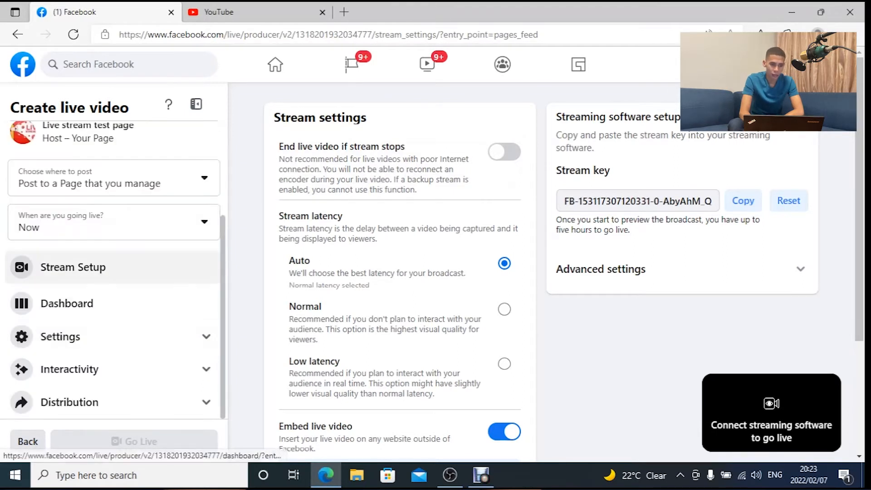
{"action": "left_click", "coordinate": [112, 267]}
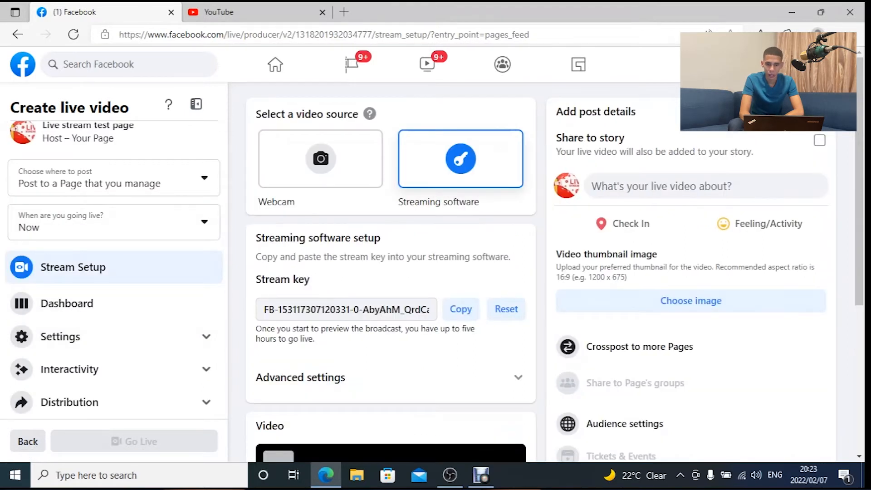
{"action": "left_click", "coordinate": [705, 186]}
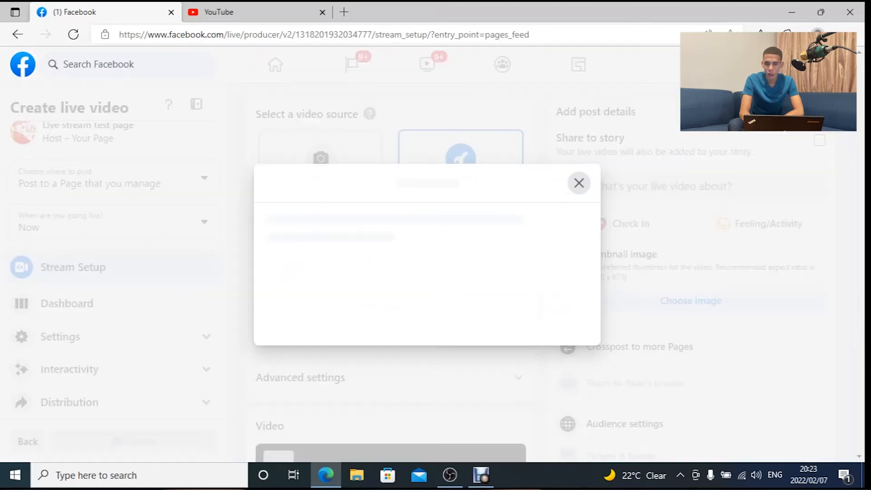
{"action": "left_click", "coordinate": [427, 207]}
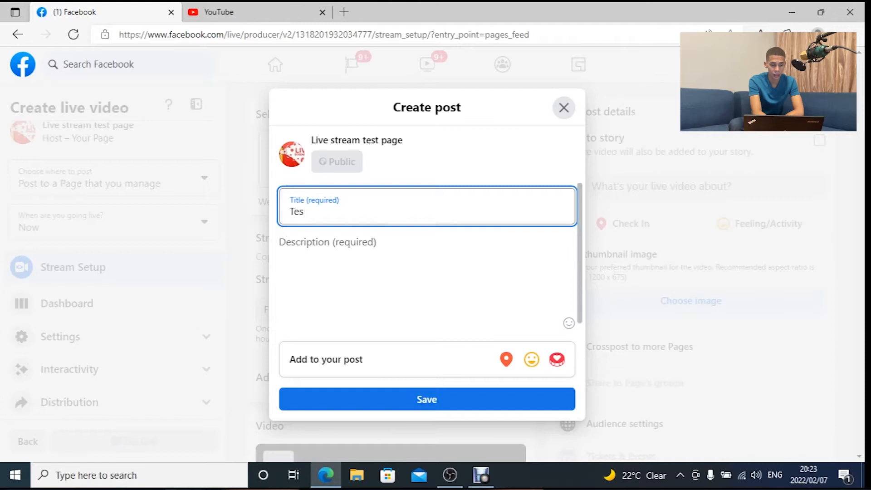
{"action": "type", "text": "Test"}
{"action": "key", "text": "Tab"}
{"action": "type", "text": "Tes"}
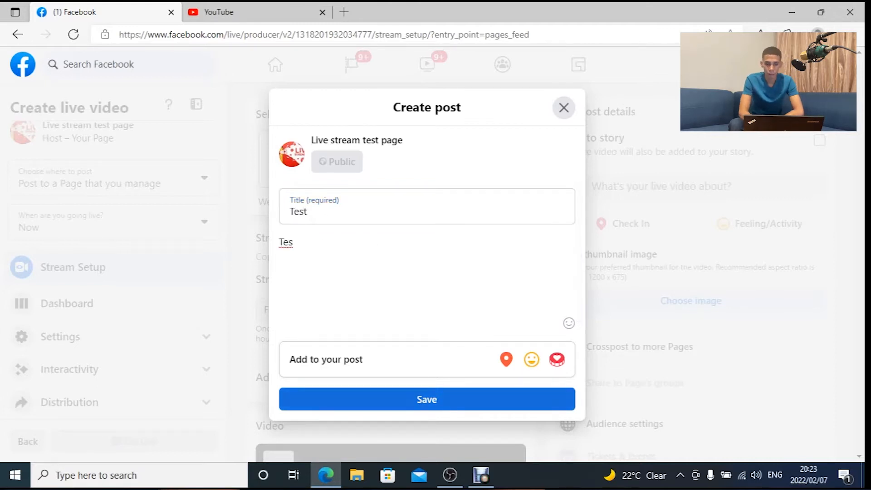
{"action": "left_click", "coordinate": [427, 399]}
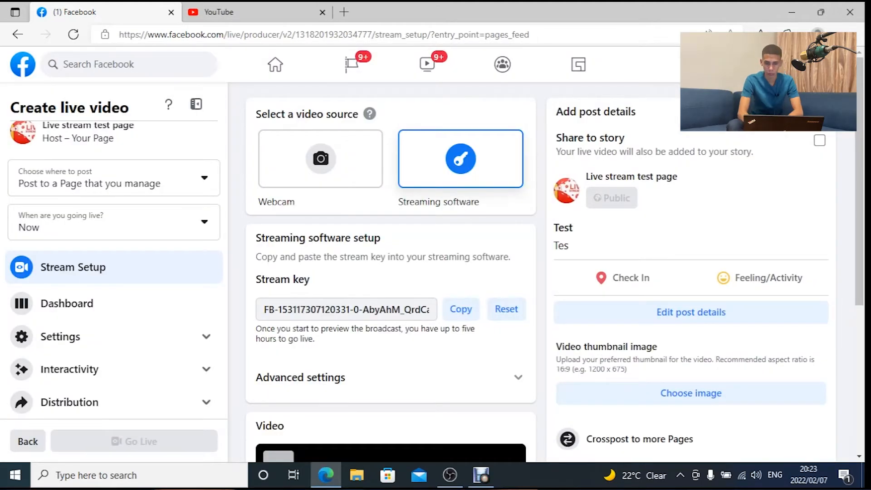
Copy the Facebook stream key, switch to OBS Studio and paste it as the Facebook Live service's stream key
{"action": "scroll", "coordinate": [540, 272], "scroll_direction": "down", "scroll_amount": 2}
{"action": "scroll", "coordinate": [390, 272], "scroll_direction": "down", "scroll_amount": 4}
{"action": "scroll", "coordinate": [391, 272], "scroll_direction": "up", "scroll_amount": 5}
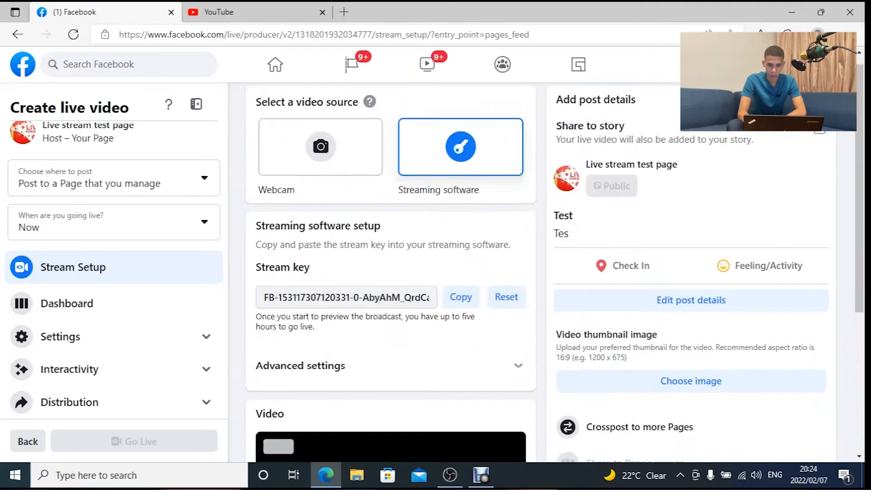
{"action": "scroll", "coordinate": [390, 273], "scroll_direction": "down", "scroll_amount": 3}
{"action": "scroll", "coordinate": [390, 272], "scroll_direction": "up", "scroll_amount": 3}
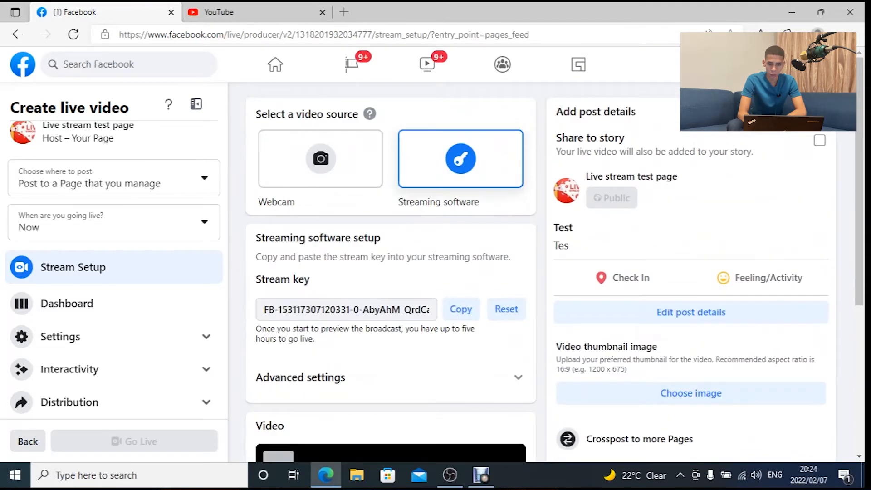
{"action": "scroll", "coordinate": [113, 204], "scroll_direction": "up", "scroll_amount": 3}
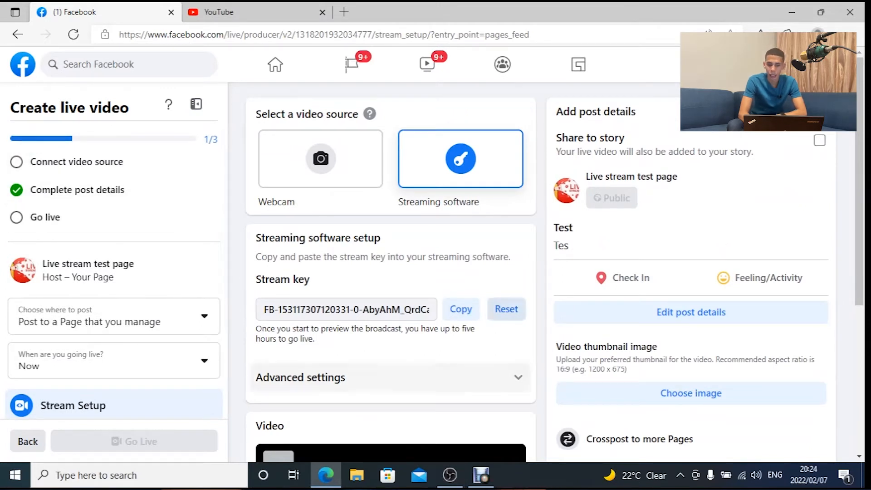
{"action": "left_click", "coordinate": [460, 309]}
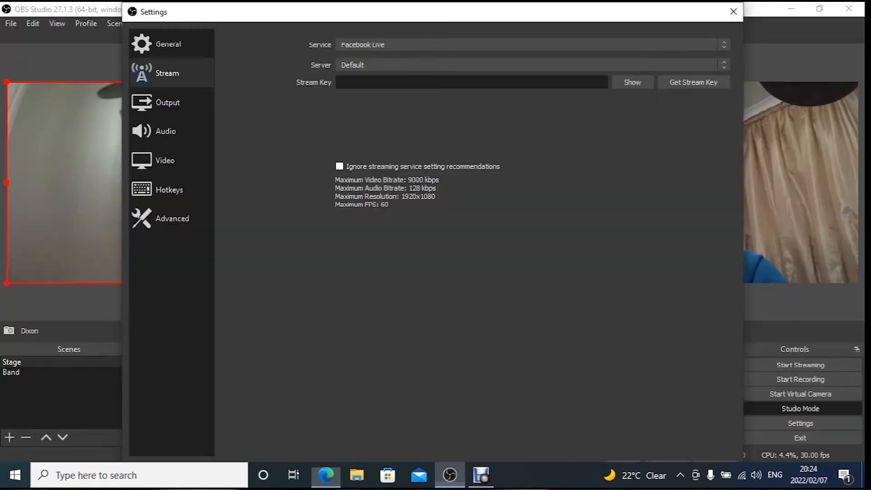
{"action": "left_click", "coordinate": [450, 475]}
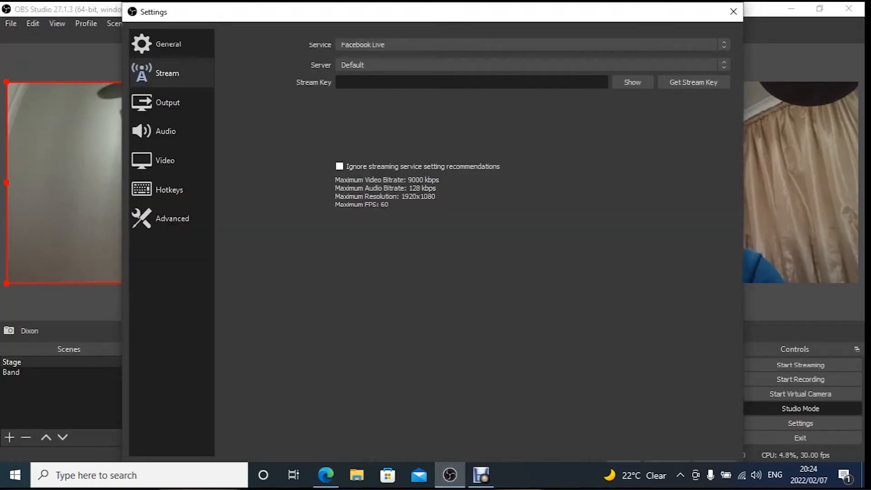
{"action": "left_click", "coordinate": [341, 82]}
{"action": "key", "text": "ctrl+v"}
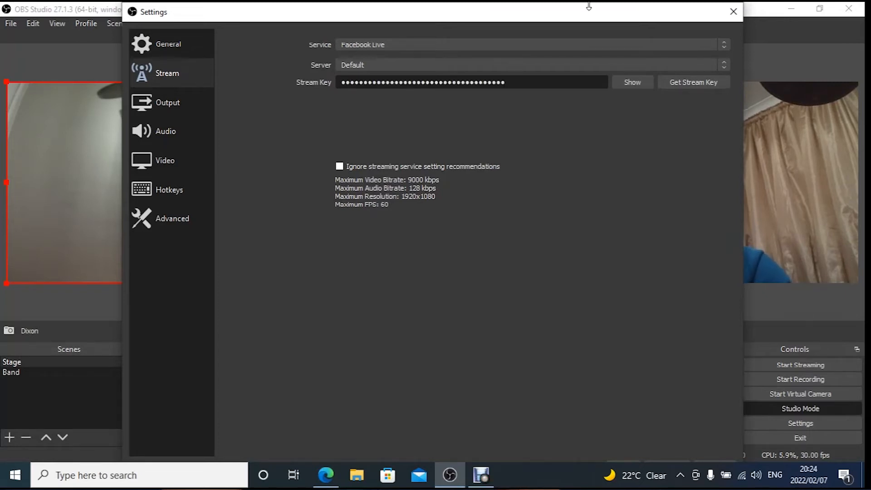
Apply and close the stream settings, and start streaming
{"action": "left_click_drag", "start_coordinate": [589, 17], "coordinate": [589, 39]}
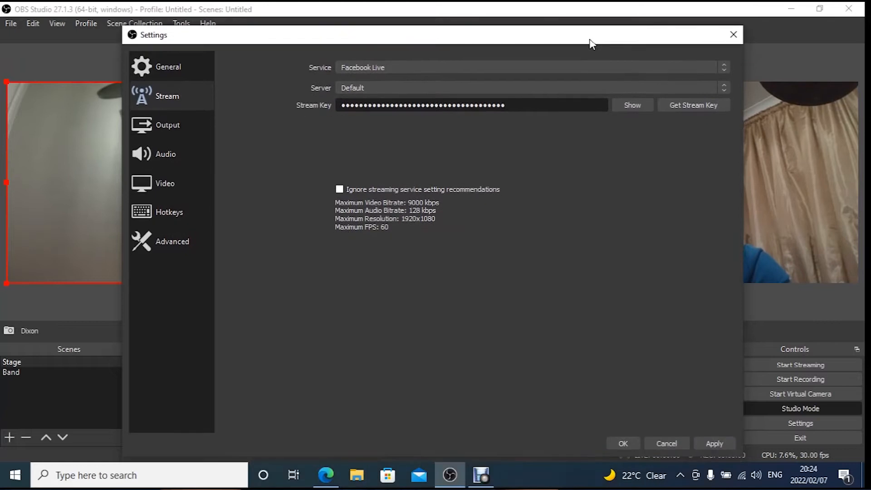
{"action": "left_click", "coordinate": [714, 443]}
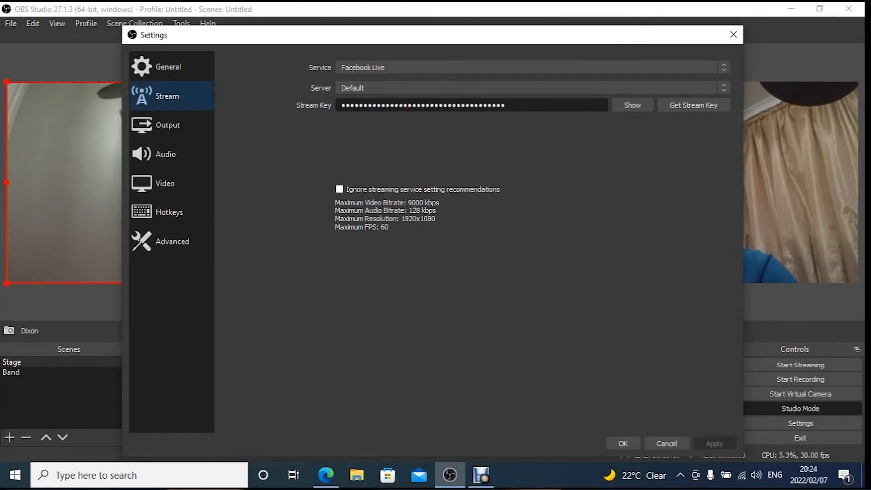
{"action": "left_click", "coordinate": [623, 443]}
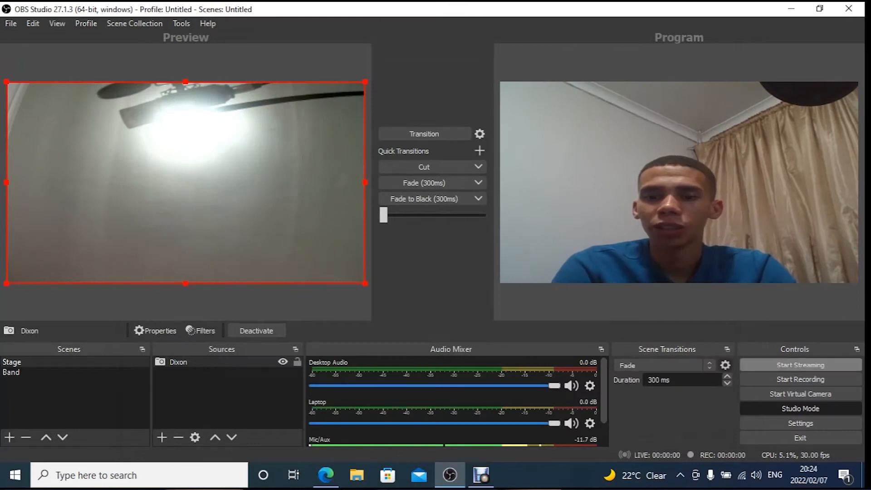
{"action": "left_click", "coordinate": [800, 364]}
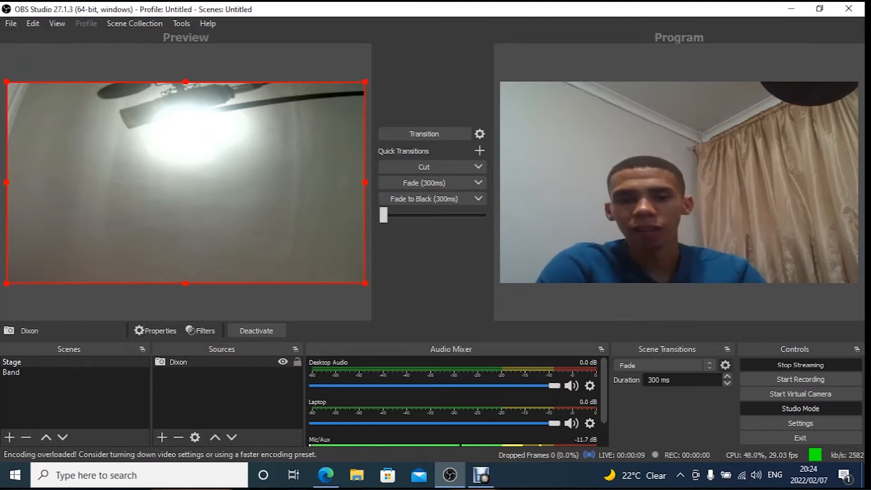
Switch to the Facebook live producer, go live with the broadcast and return to OBS Studio
{"action": "left_click", "coordinate": [326, 474]}
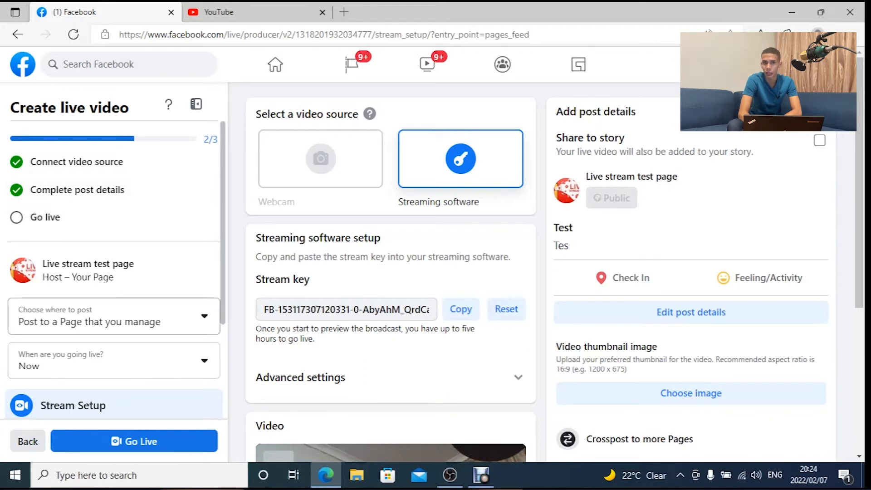
{"action": "scroll", "coordinate": [114, 272], "scroll_direction": "down", "scroll_amount": 3}
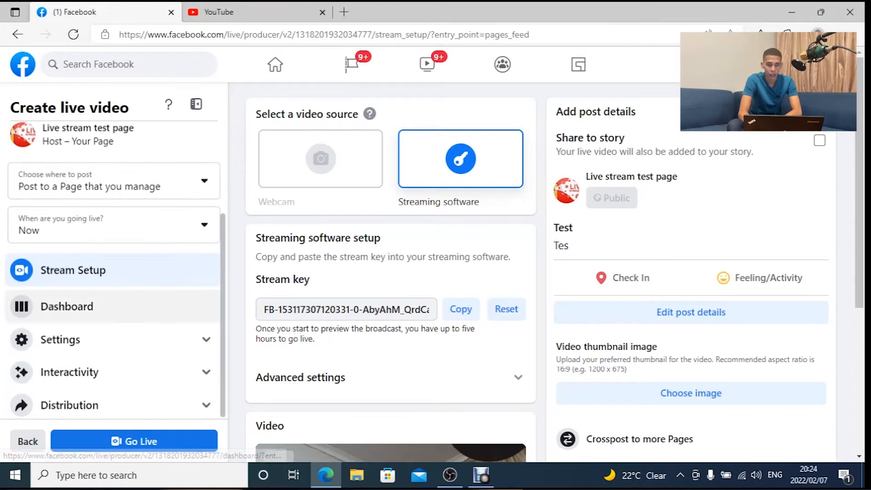
{"action": "left_click", "coordinate": [133, 441]}
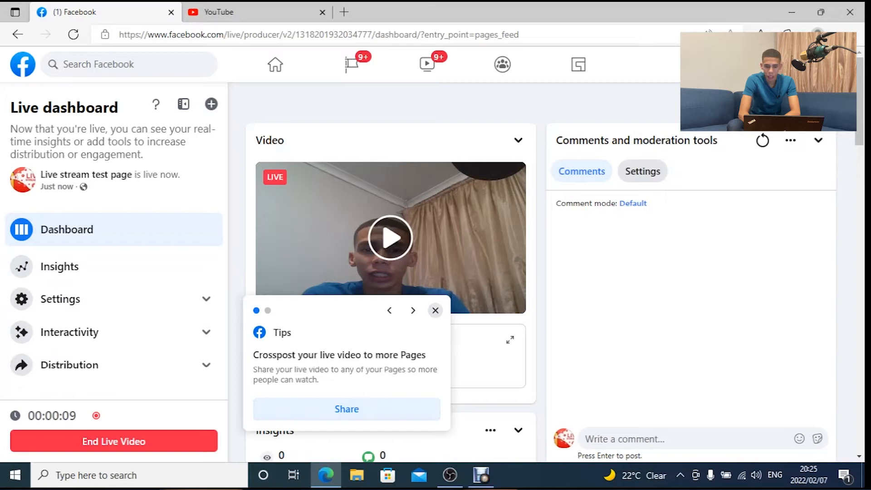
{"action": "left_click", "coordinate": [450, 474]}
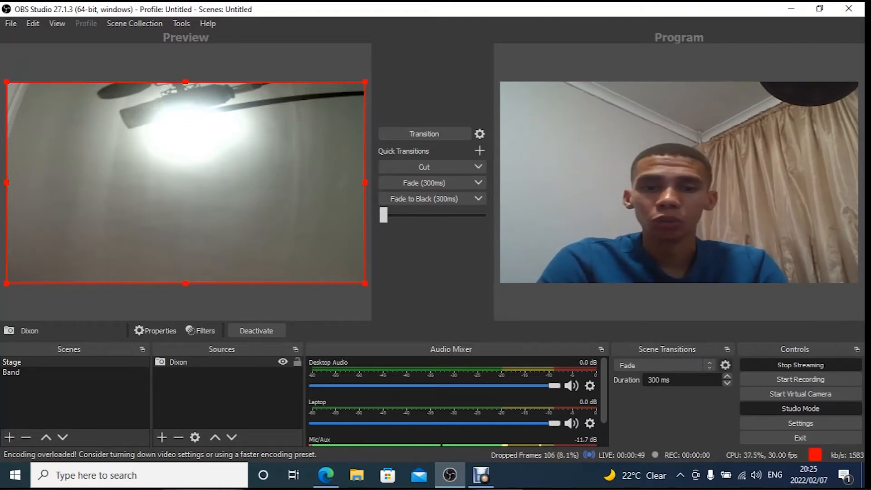
Transition the live program output to the Stage scene and back to the Band scene
{"action": "left_click", "coordinate": [28, 372]}
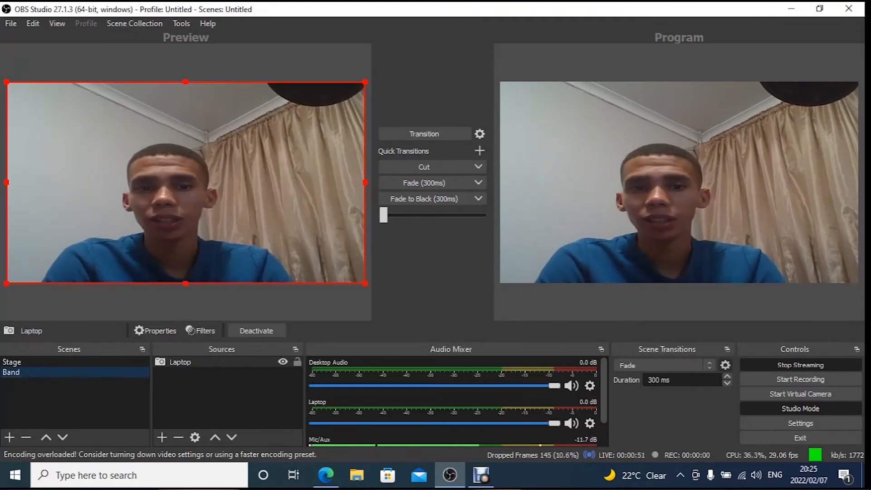
{"action": "left_click", "coordinate": [27, 362]}
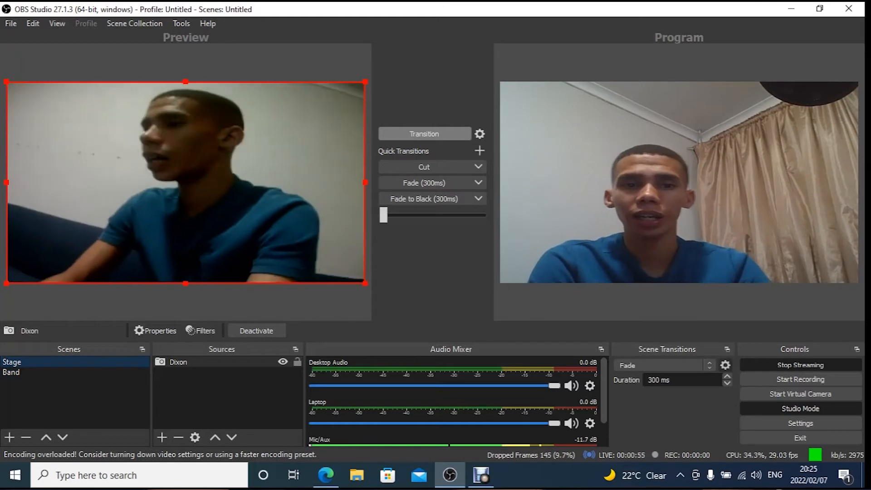
{"action": "left_click", "coordinate": [424, 134]}
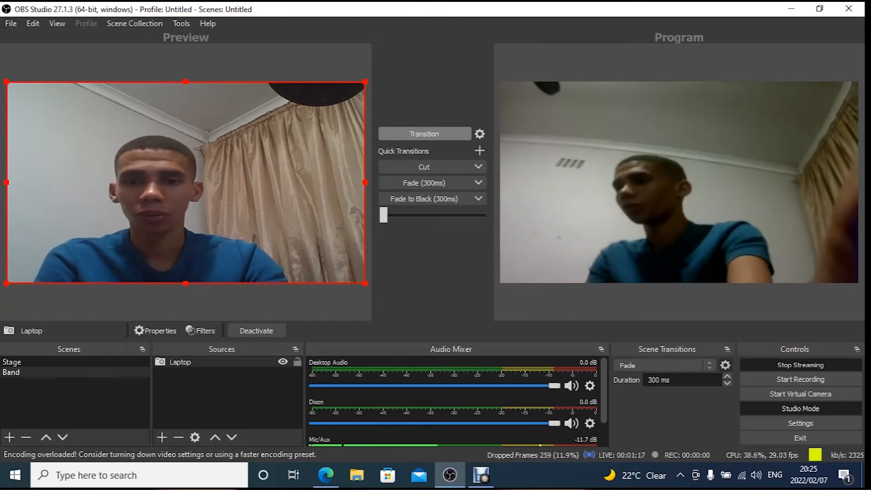
{"action": "left_click", "coordinate": [424, 133]}
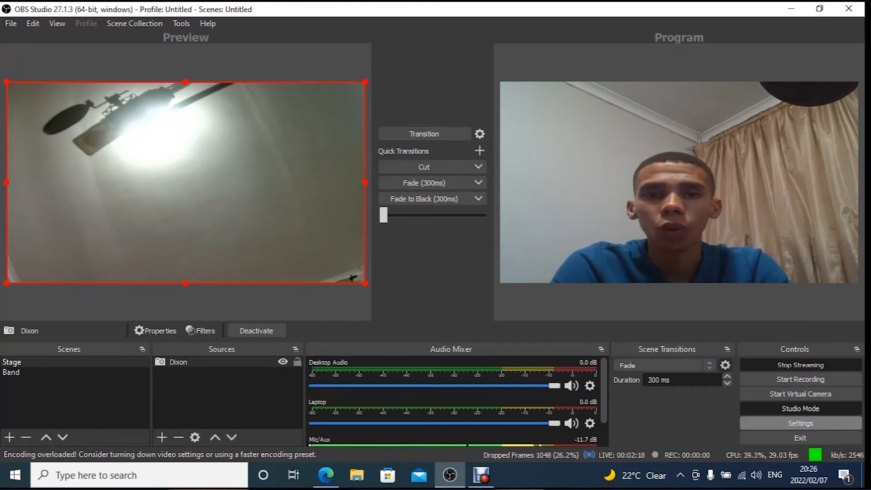
Review the stream service settings and the output bitrate and recording settings, and close the settings without changes
{"action": "left_click", "coordinate": [800, 423]}
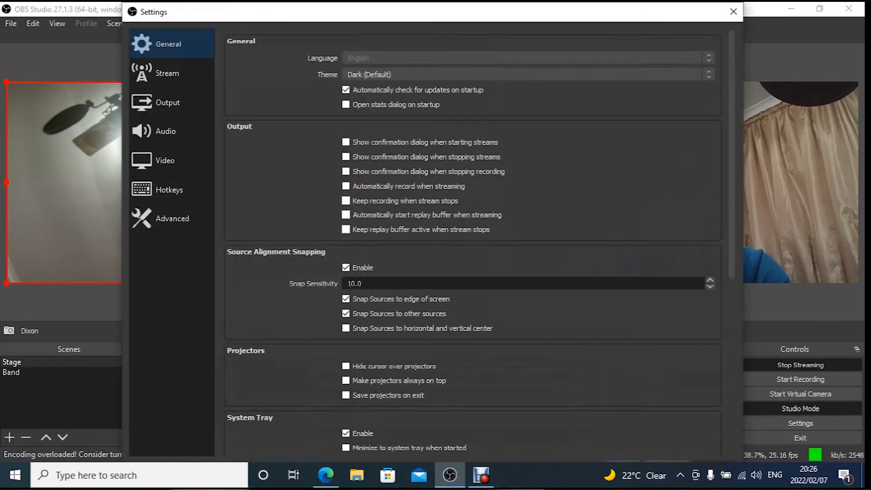
{"action": "left_click", "coordinate": [167, 73]}
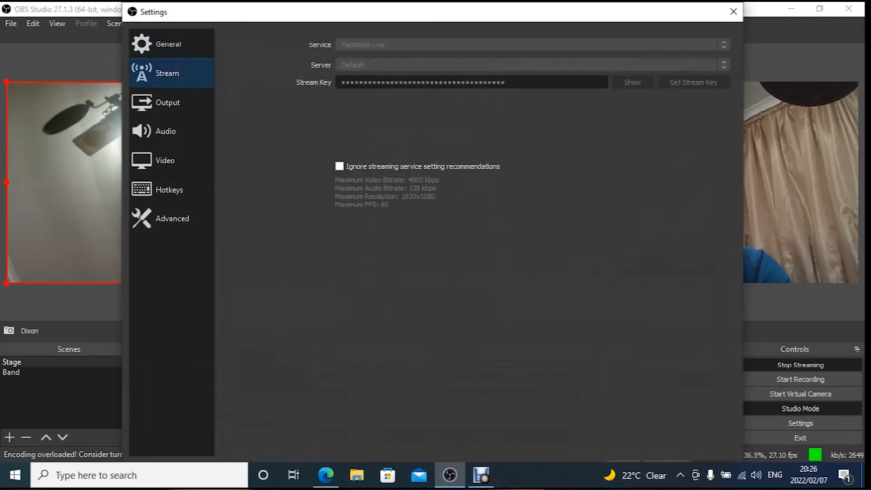
{"action": "left_click", "coordinate": [167, 102]}
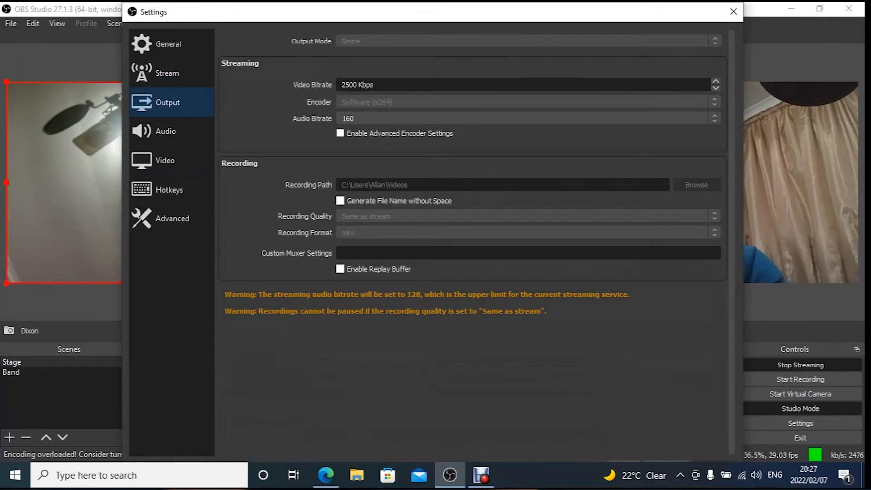
{"action": "left_click", "coordinate": [733, 12]}
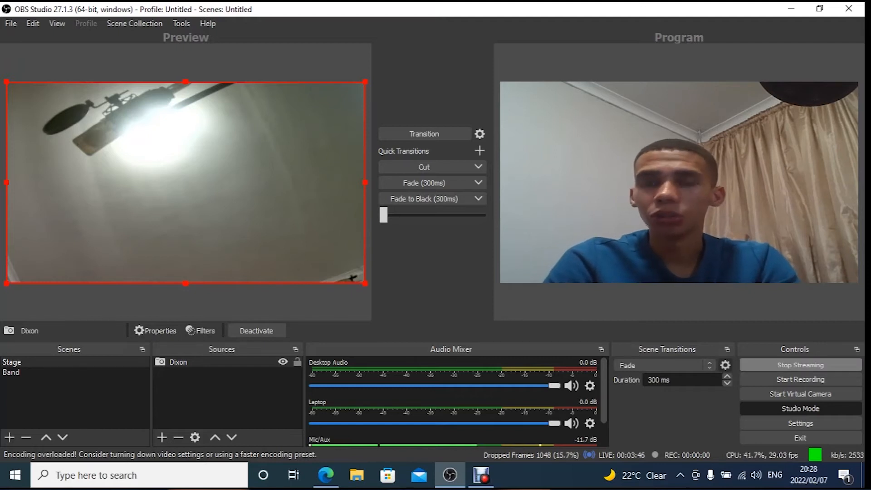
Stop streaming, switch to the Facebook live dashboard in the browser and end the live video, confirming the end
{"action": "left_click", "coordinate": [801, 364]}
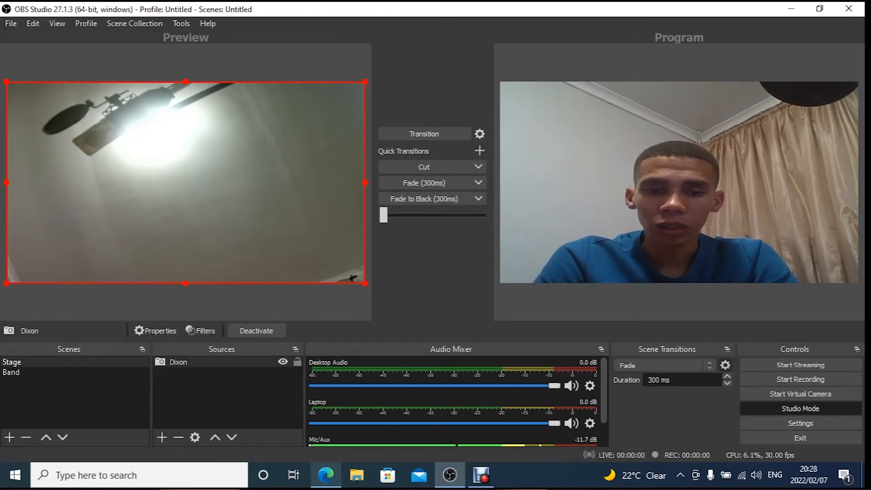
{"action": "left_click", "coordinate": [326, 475]}
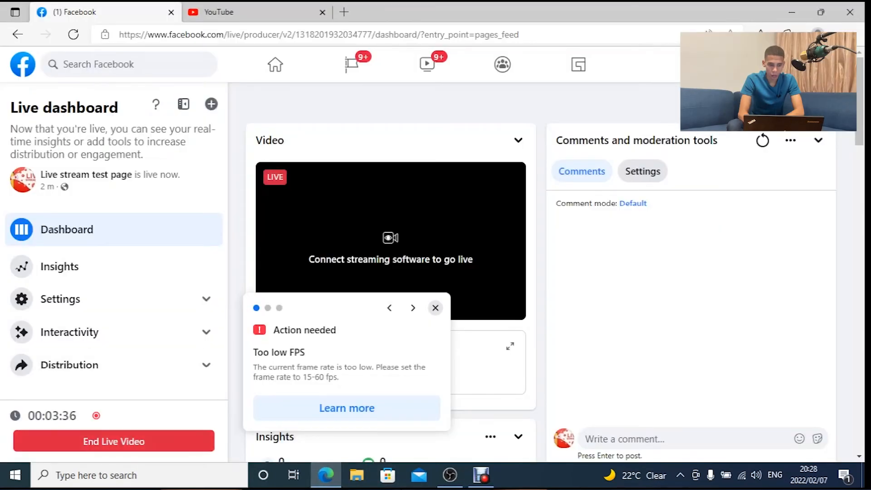
{"action": "left_click", "coordinate": [114, 441]}
{"action": "left_click", "coordinate": [568, 290]}
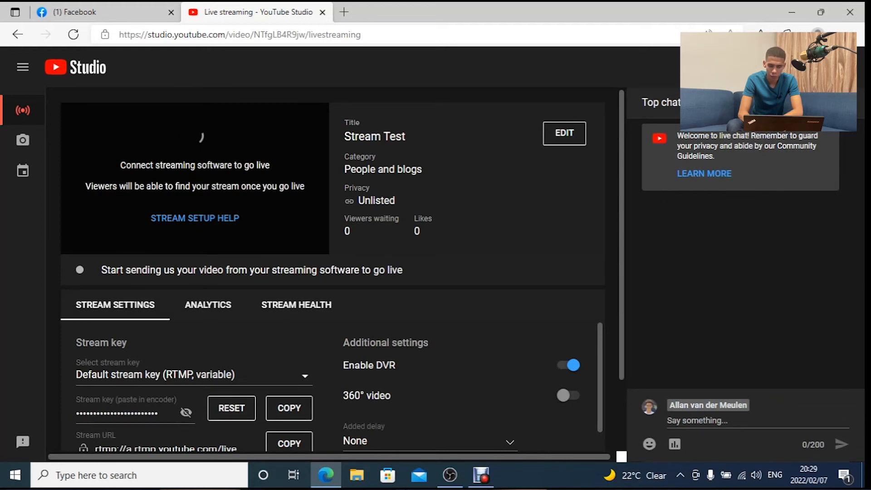
Copy the YouTube stream key and review the stream's title, visibility, thumbnail, playlist and audience settings, cancelling without saving
{"action": "left_click", "coordinate": [289, 407]}
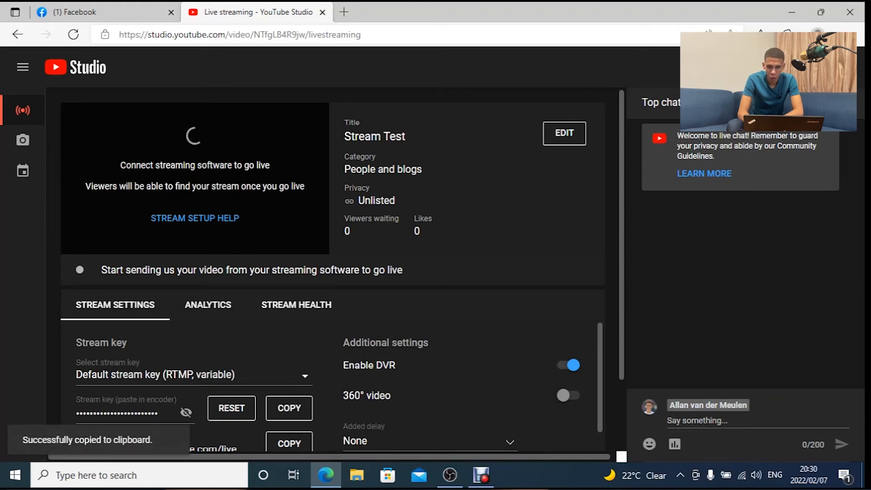
{"action": "left_click", "coordinate": [567, 130]}
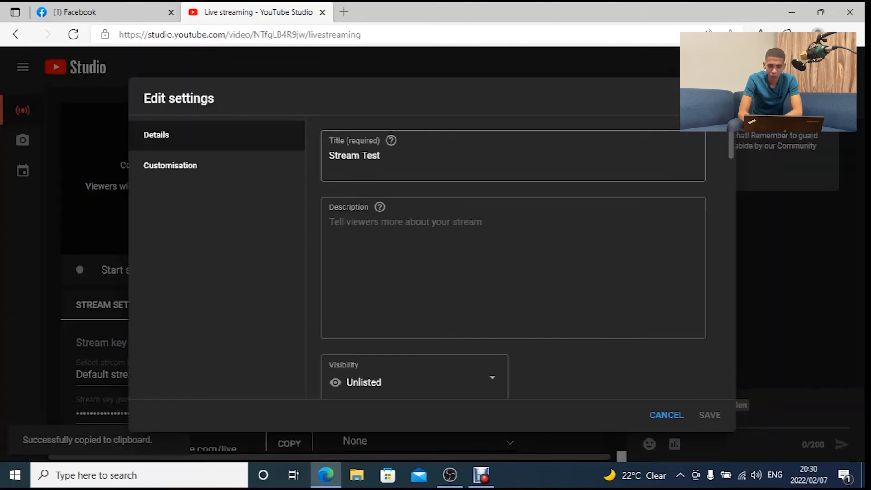
{"action": "scroll", "coordinate": [512, 256], "scroll_direction": "down", "scroll_amount": 5}
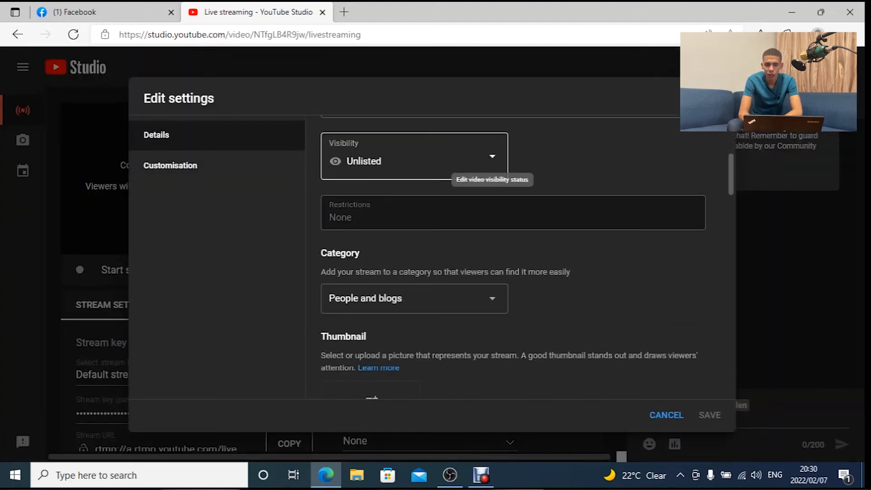
{"action": "left_click", "coordinate": [490, 159]}
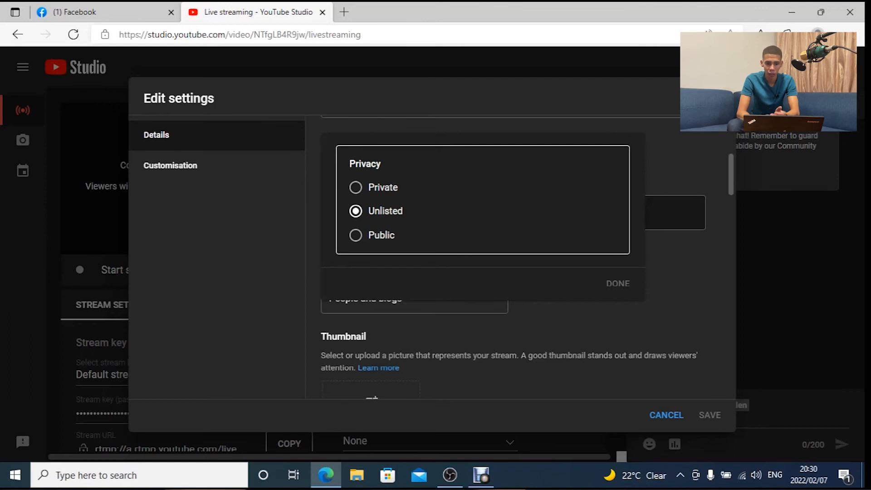
{"action": "key", "text": "Escape"}
{"action": "scroll", "coordinate": [513, 258], "scroll_direction": "down", "scroll_amount": 5}
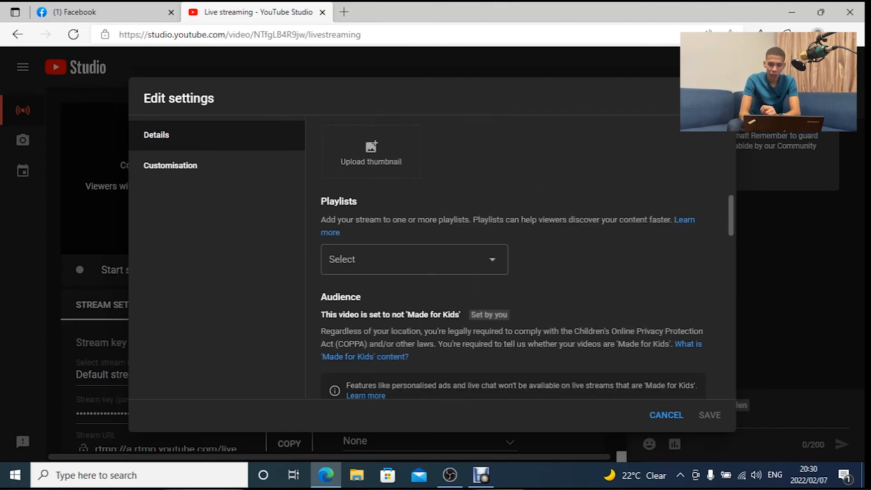
{"action": "scroll", "coordinate": [512, 258], "scroll_direction": "down", "scroll_amount": 3}
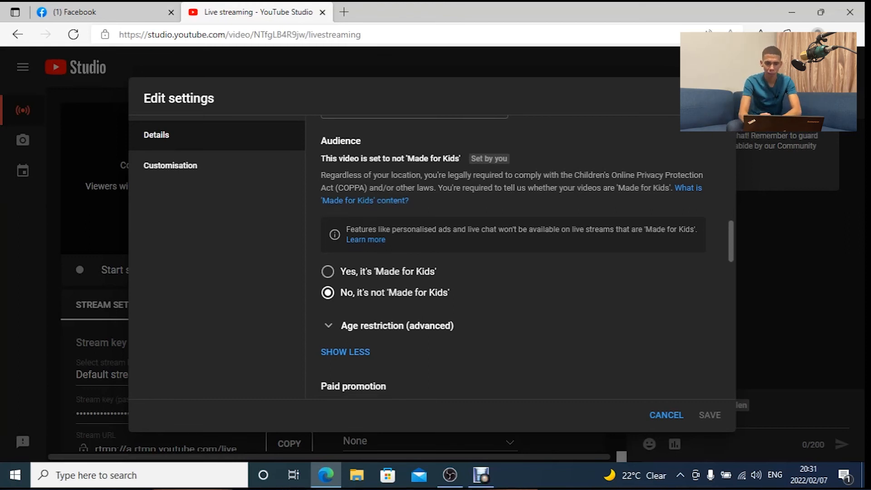
{"action": "scroll", "coordinate": [513, 254], "scroll_direction": "down", "scroll_amount": 1}
{"action": "scroll", "coordinate": [513, 254], "scroll_direction": "up", "scroll_amount": 8}
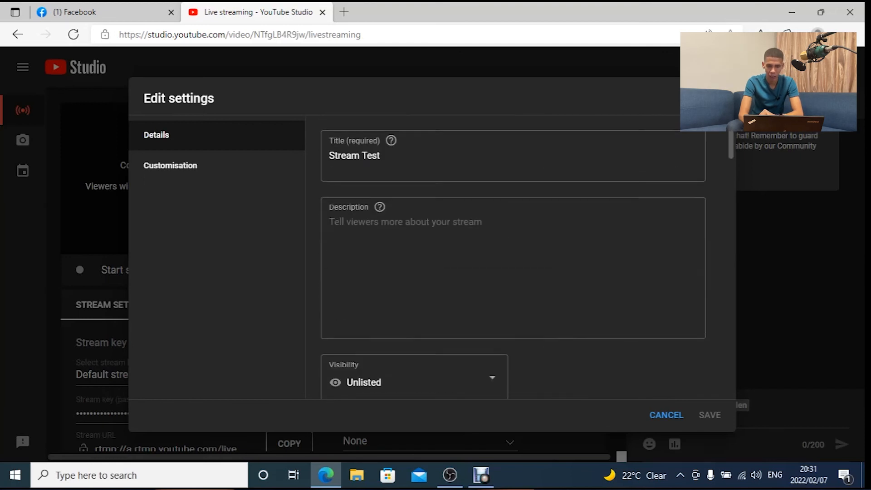
{"action": "scroll", "coordinate": [513, 254], "scroll_direction": "down", "scroll_amount": 4}
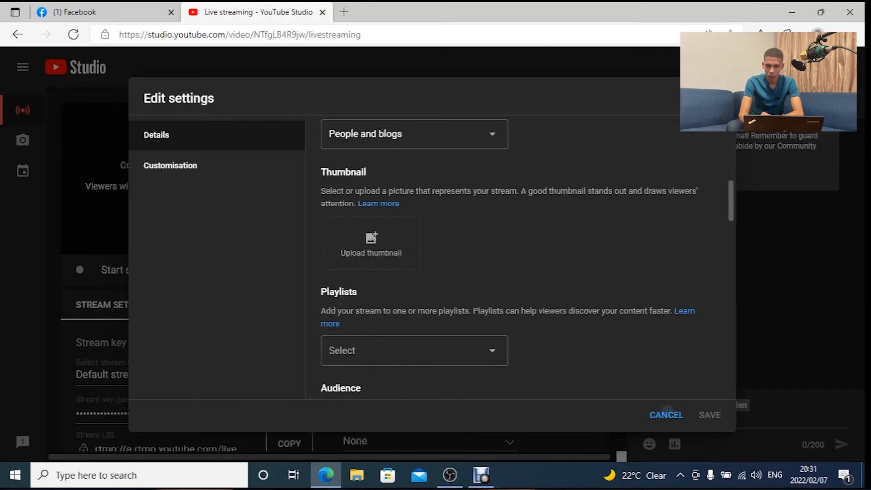
{"action": "left_click", "coordinate": [666, 414]}
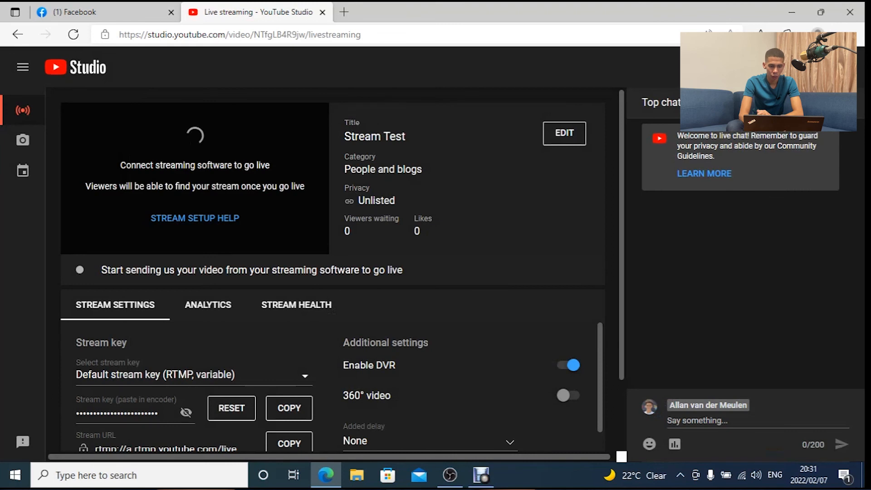
Copy the YouTube stream key again, switch to OBS Studio and set the streaming service to YouTube - RTMPS
{"action": "left_click", "coordinate": [289, 407]}
{"action": "key", "text": "alt+Tab"}
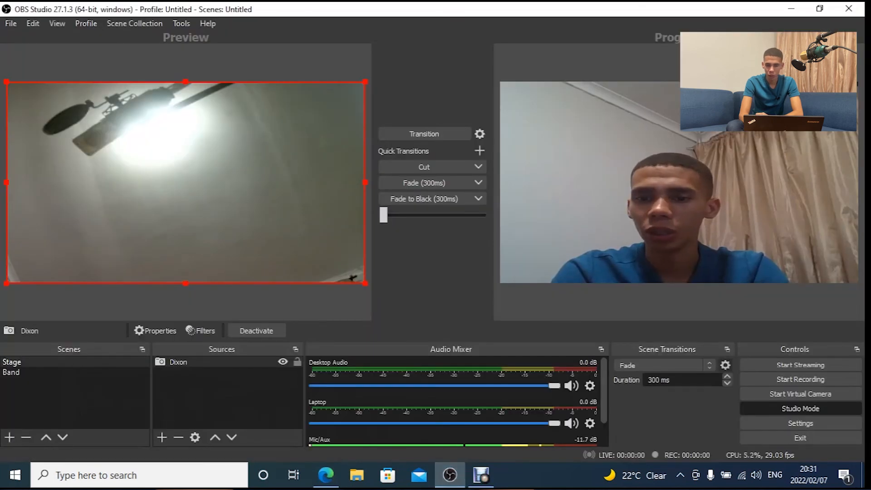
{"action": "left_click", "coordinate": [801, 423]}
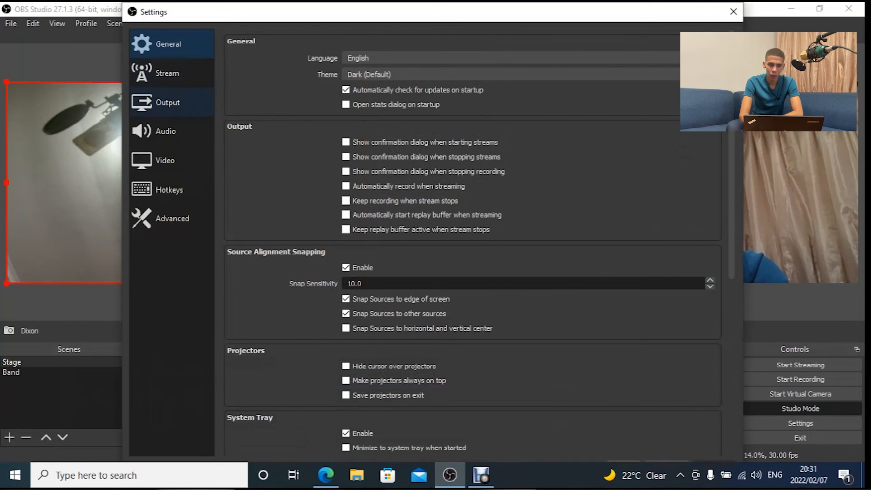
{"action": "left_click", "coordinate": [168, 102]}
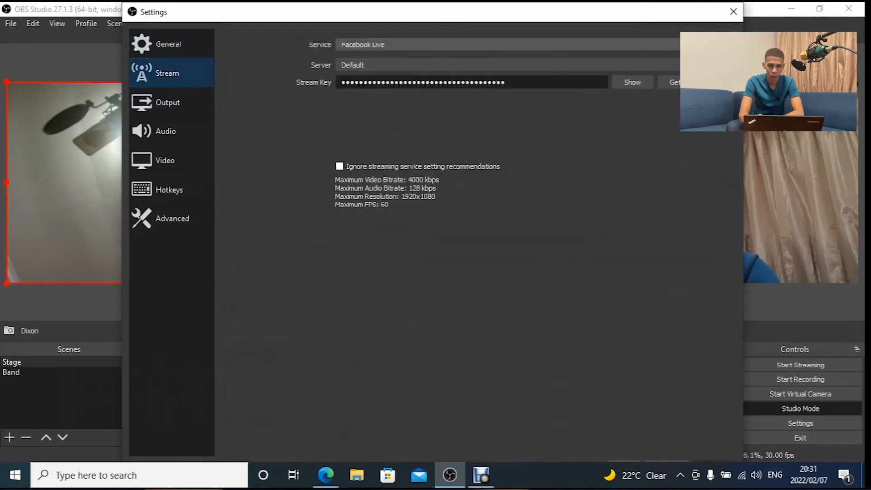
{"action": "left_click", "coordinate": [507, 44]}
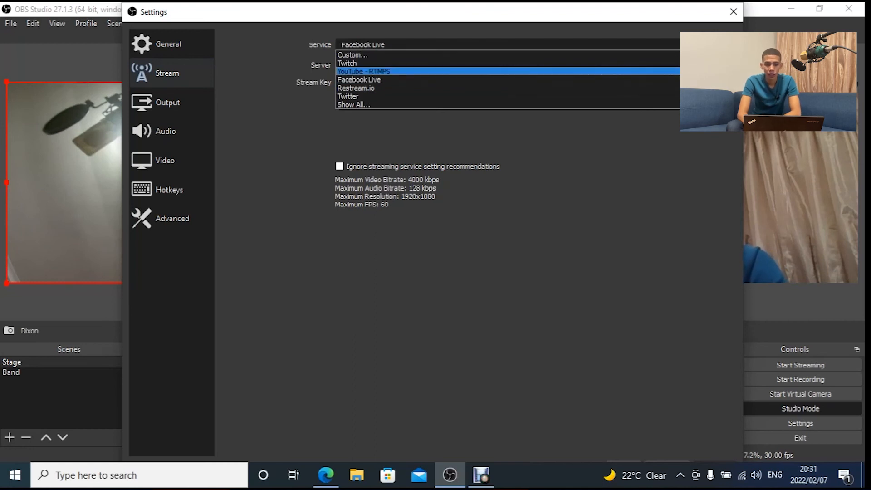
{"action": "left_click", "coordinate": [507, 71]}
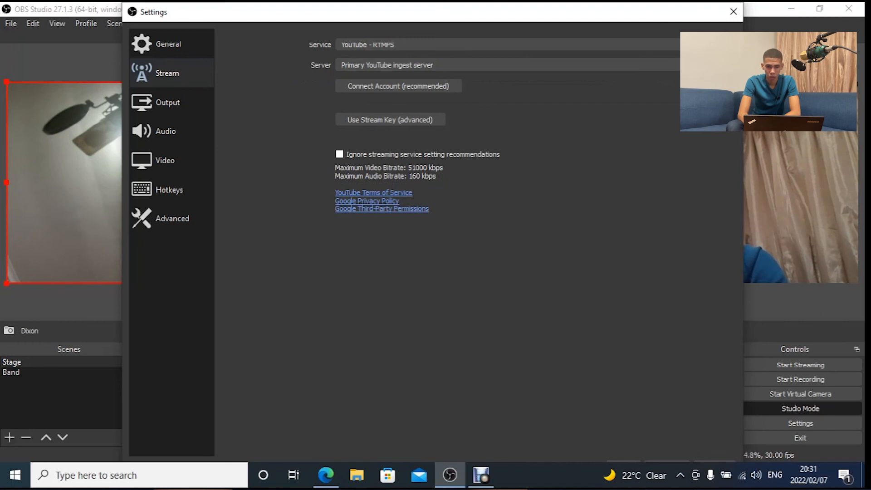
{"action": "mouse_move", "coordinate": [494, 6]}
{"action": "left_mouse_down"}
{"action": "mouse_move", "coordinate": [499, 31]}
{"action": "mouse_move", "coordinate": [502, 17]}
{"action": "left_mouse_up"}
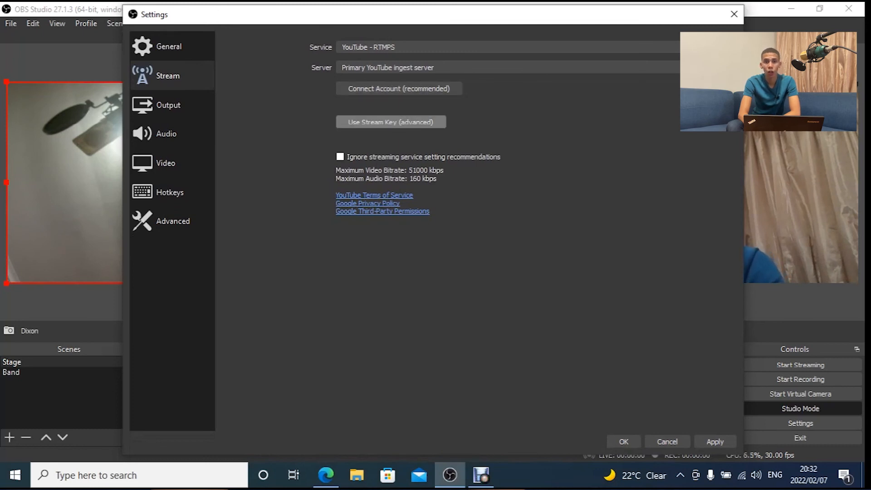
Choose to use a stream key, replace the existing key with the copied YouTube stream key, and apply and close the settings
{"action": "left_click", "coordinate": [390, 122]}
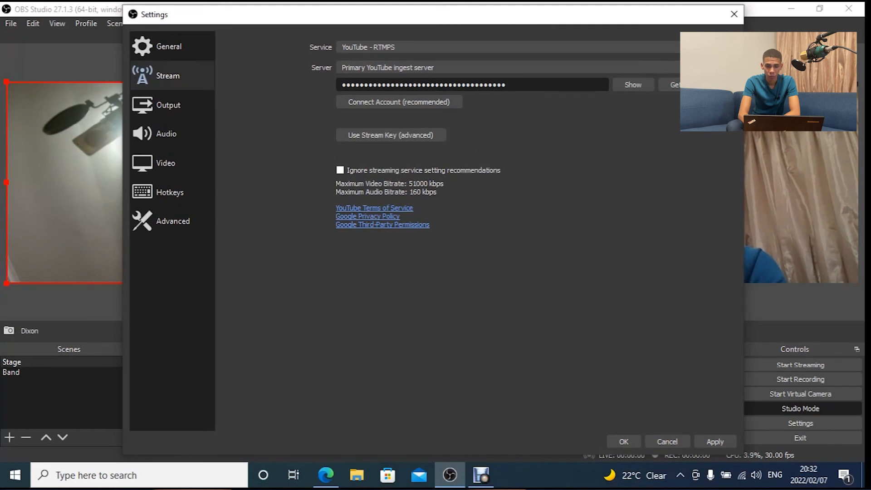
{"action": "key", "text": "ctrl+a"}
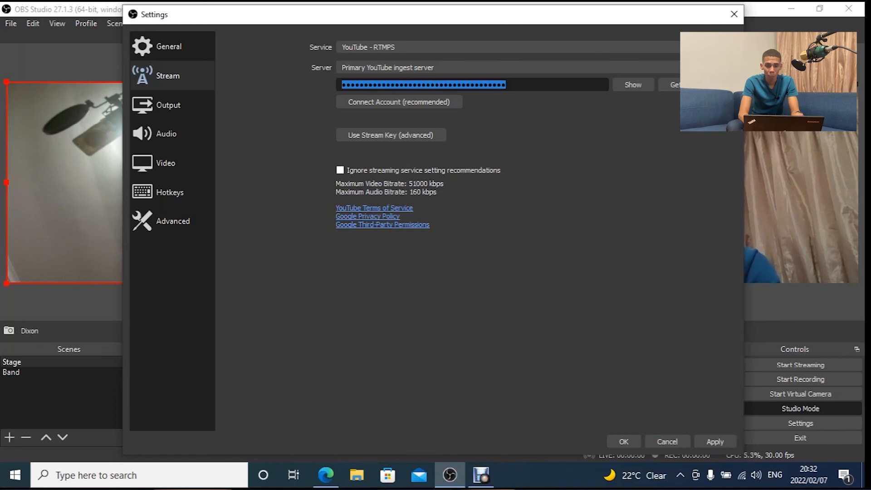
{"action": "key", "text": "ctrl+v"}
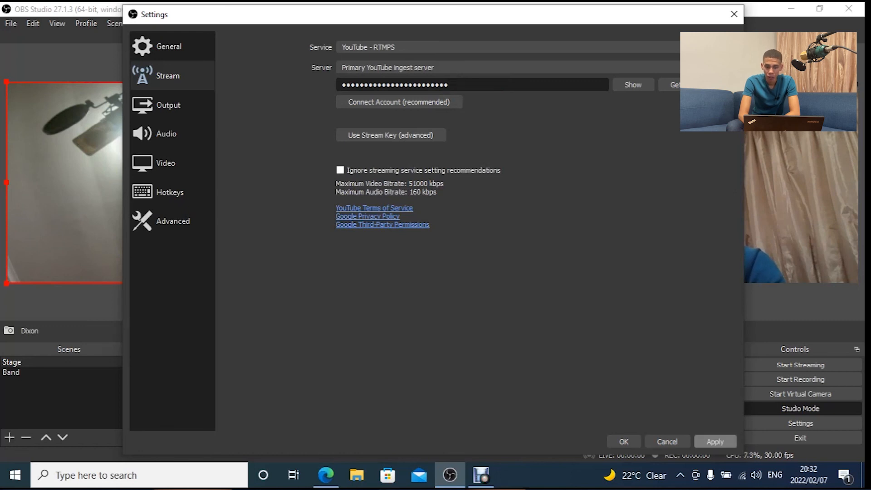
{"action": "left_click", "coordinate": [715, 441]}
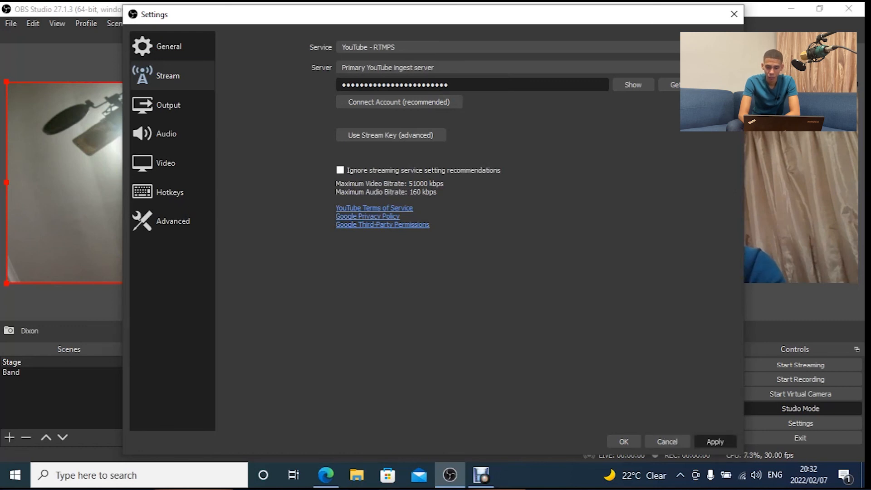
{"action": "left_click", "coordinate": [624, 442]}
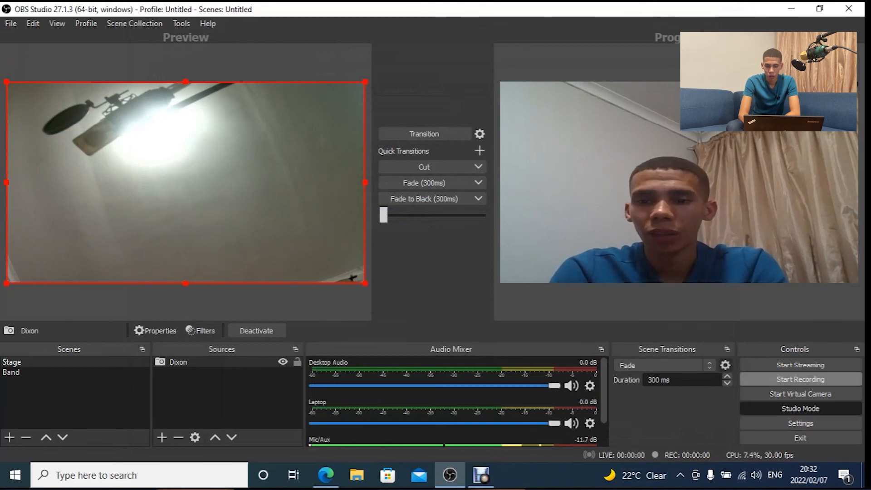
Start streaming, check the live stream in YouTube Studio in the browser and return to OBS Studio
{"action": "left_click", "coordinate": [800, 365]}
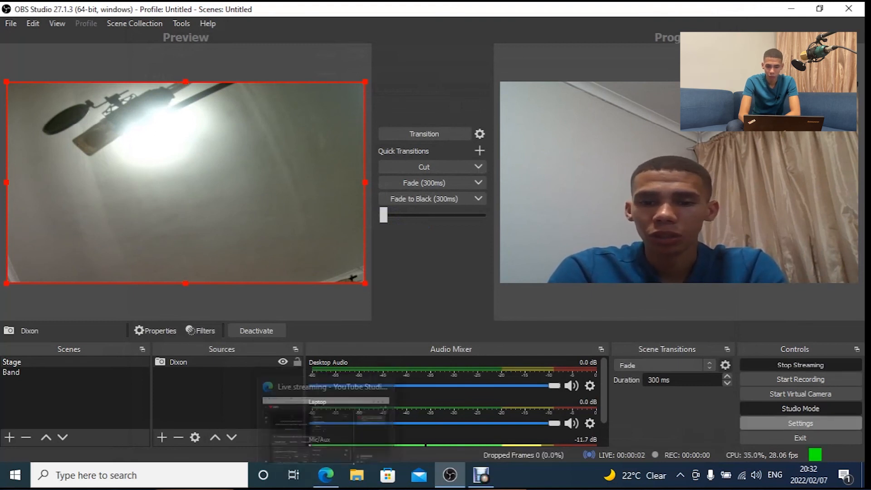
{"action": "left_click", "coordinate": [326, 475]}
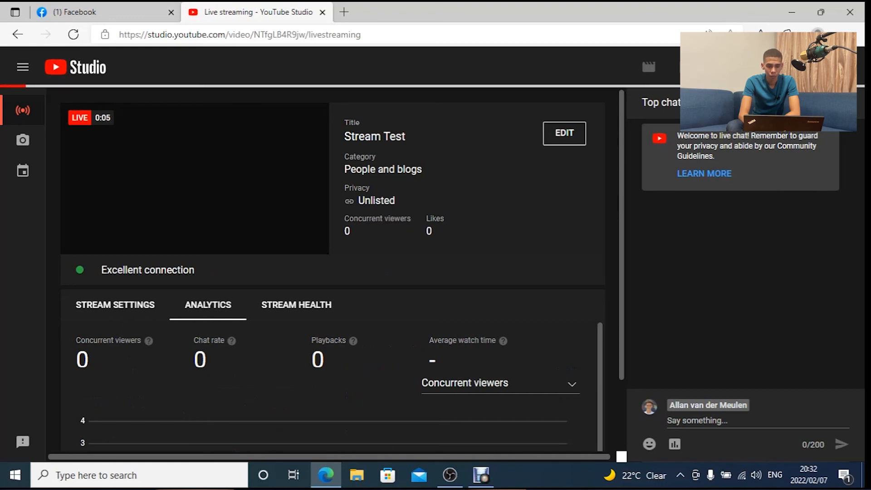
{"action": "left_click", "coordinate": [450, 475]}
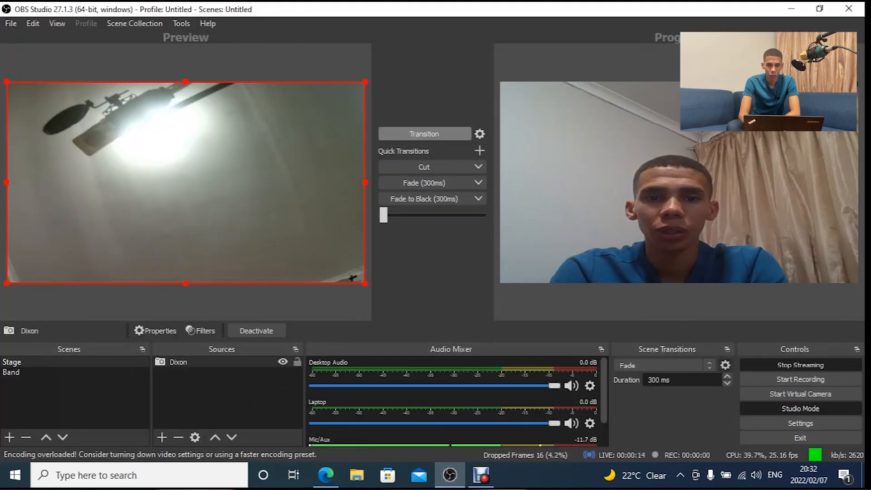
{"action": "left_click", "coordinate": [481, 475]}
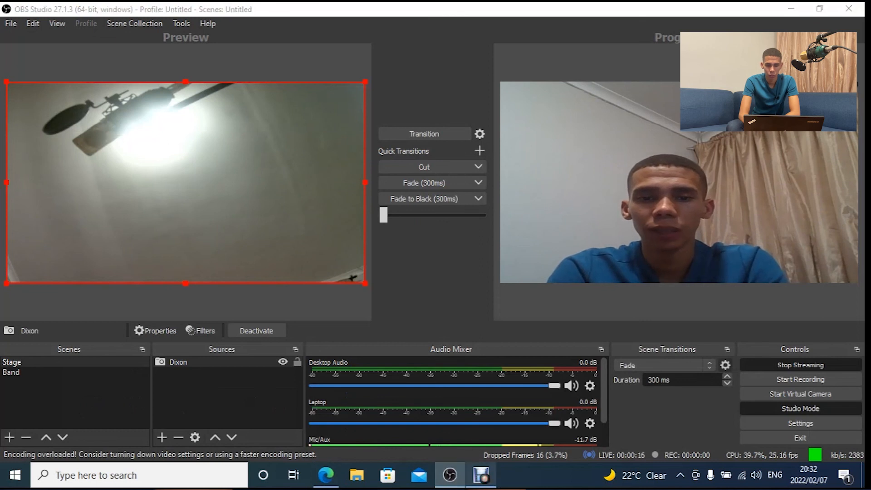
{"action": "left_click", "coordinate": [660, 90]}
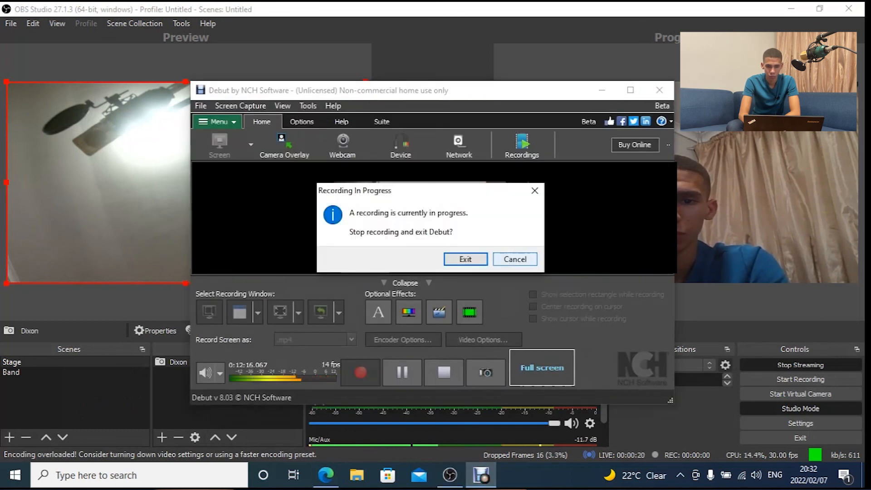
{"action": "left_click", "coordinate": [515, 260]}
{"action": "left_click", "coordinate": [602, 90]}
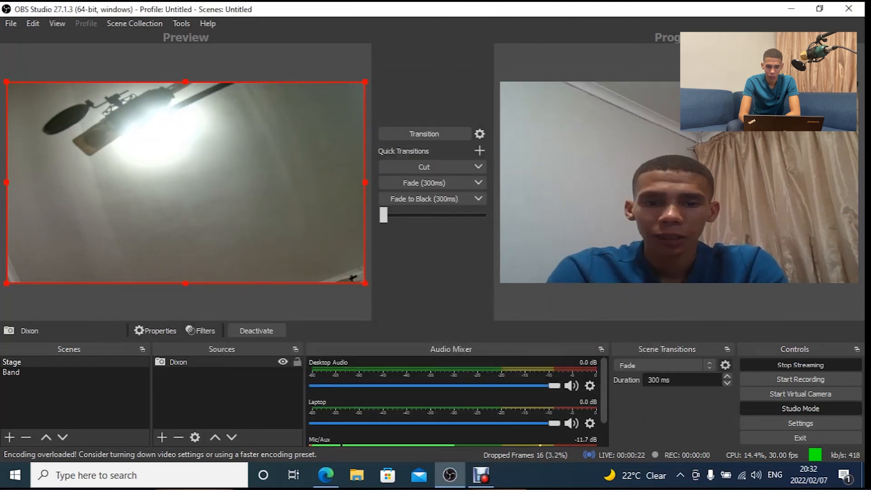
Switch to YouTube Studio and examine the live stream's Stream Health status and messages
{"action": "left_click", "coordinate": [325, 474]}
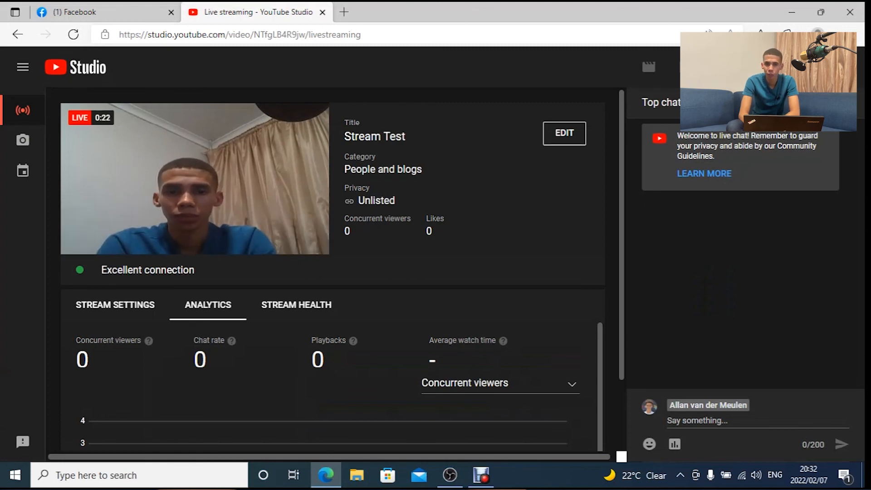
{"action": "left_click", "coordinate": [296, 305]}
{"action": "scroll", "coordinate": [333, 268], "scroll_direction": "down", "scroll_amount": 1}
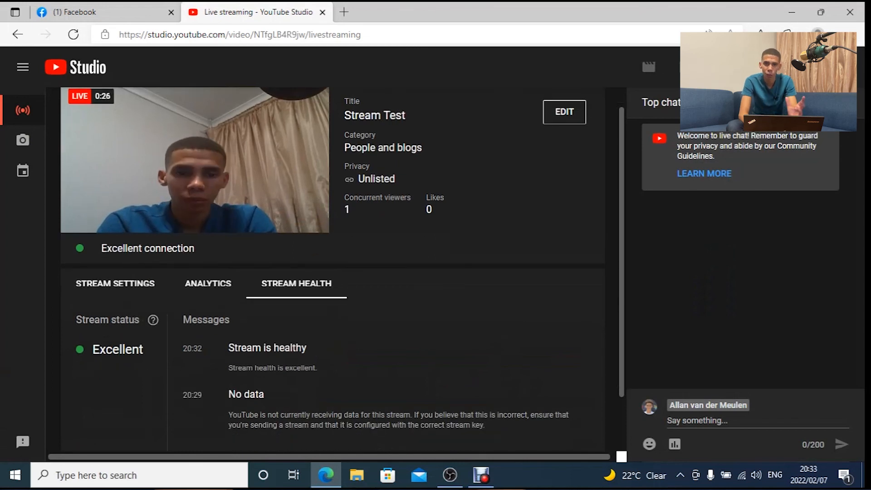
{"action": "scroll", "coordinate": [332, 269], "scroll_direction": "down", "scroll_amount": 3}
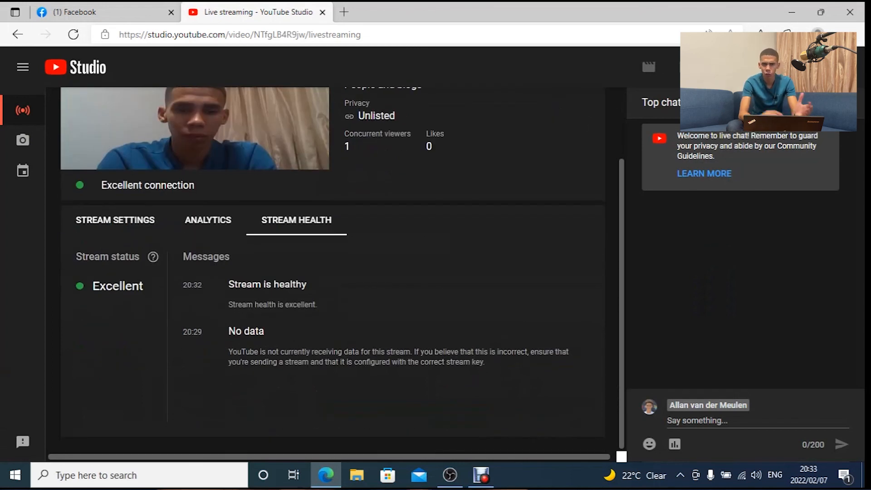